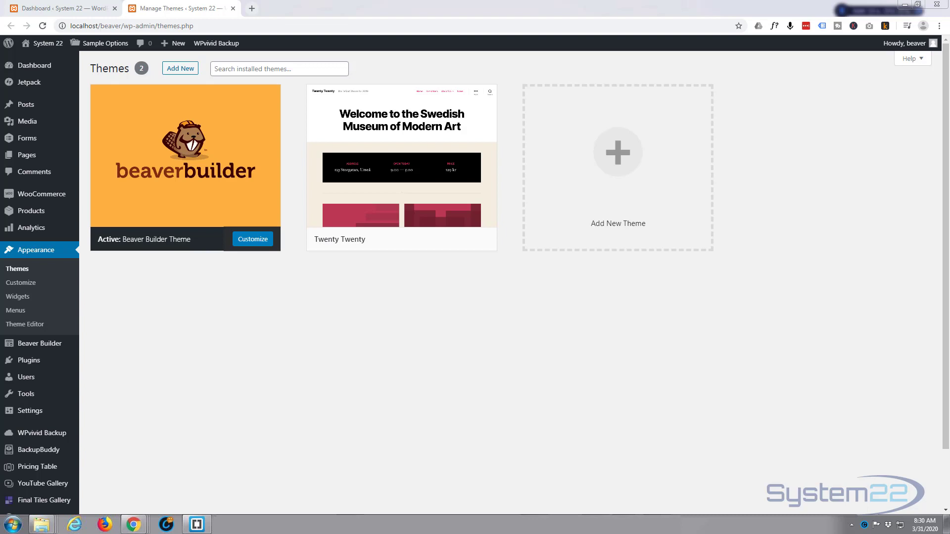
- From the Themes screen, bring up the admin bar's + New menu listing new content such as Page
mouse_move(133, 199)
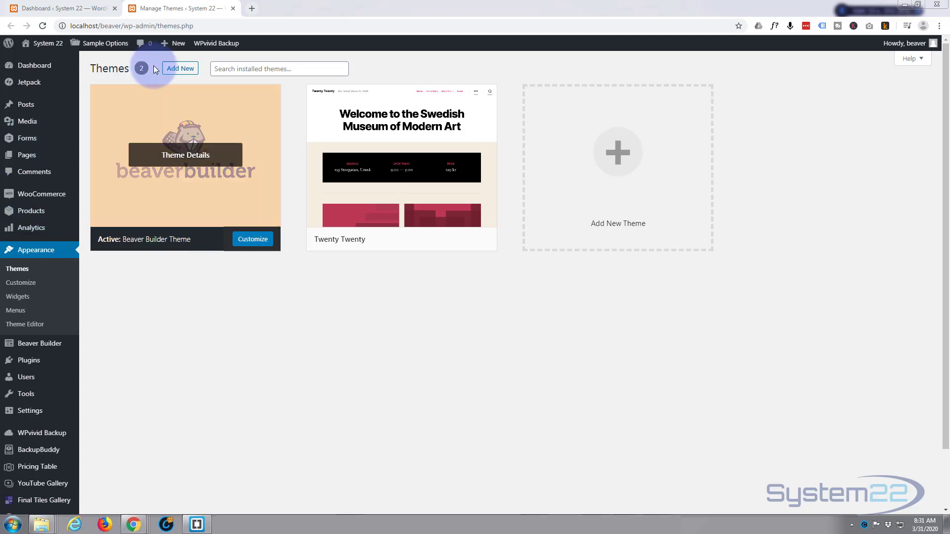
mouse_move(162, 46)
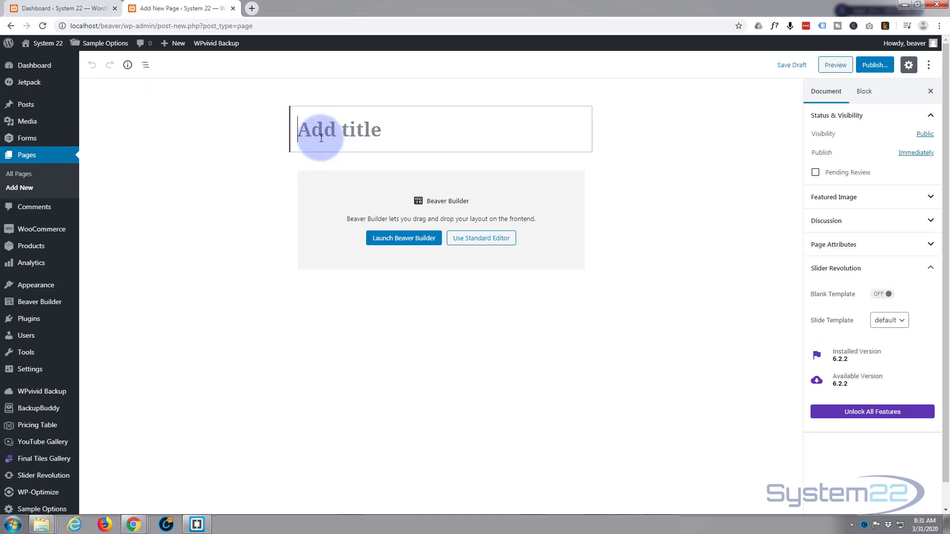
- Title the new page 'One Page' and fill it with the Zen Life landing page template in Beaver Builder
type("One")
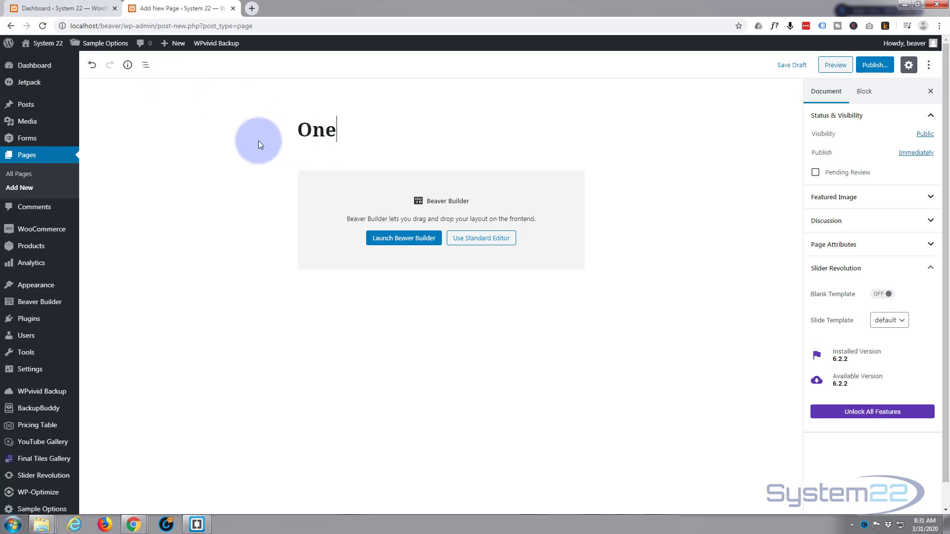
type(" Page")
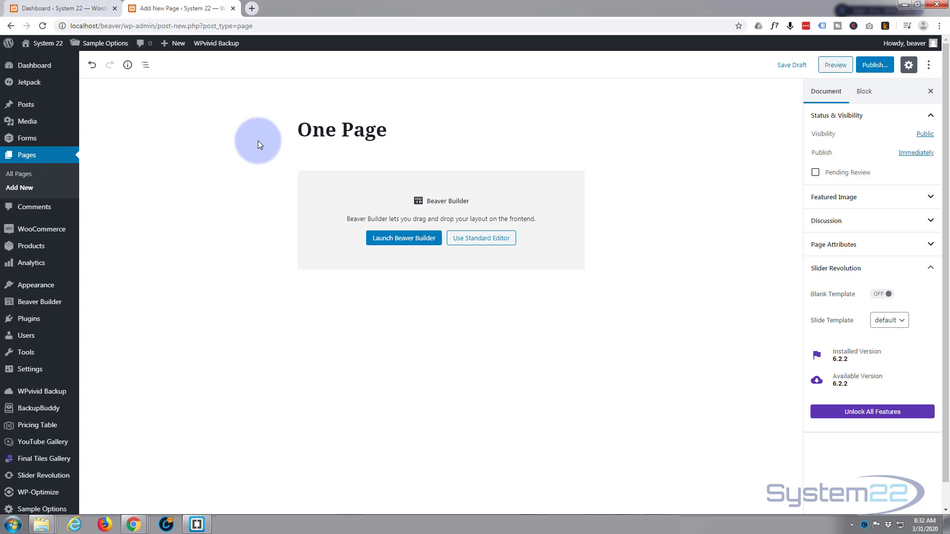
left_click(398, 240)
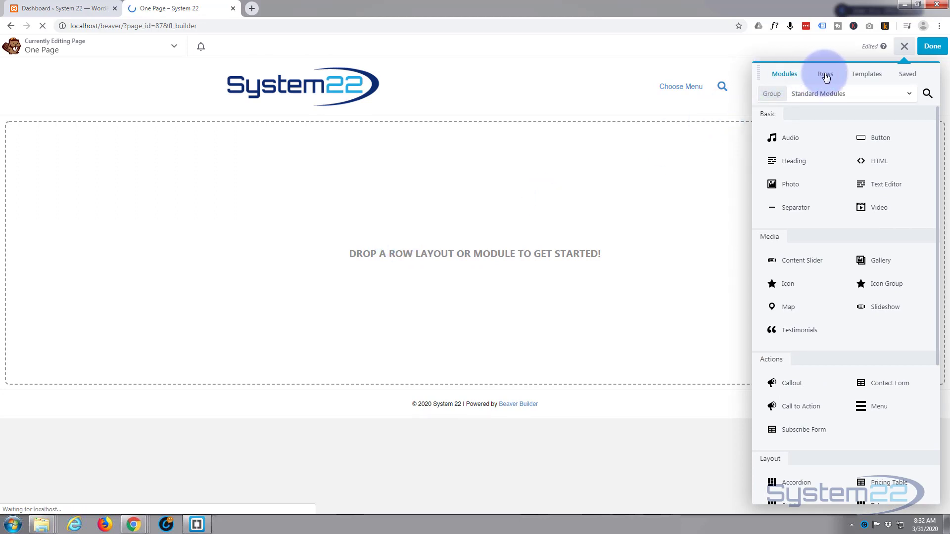
left_click(872, 77)
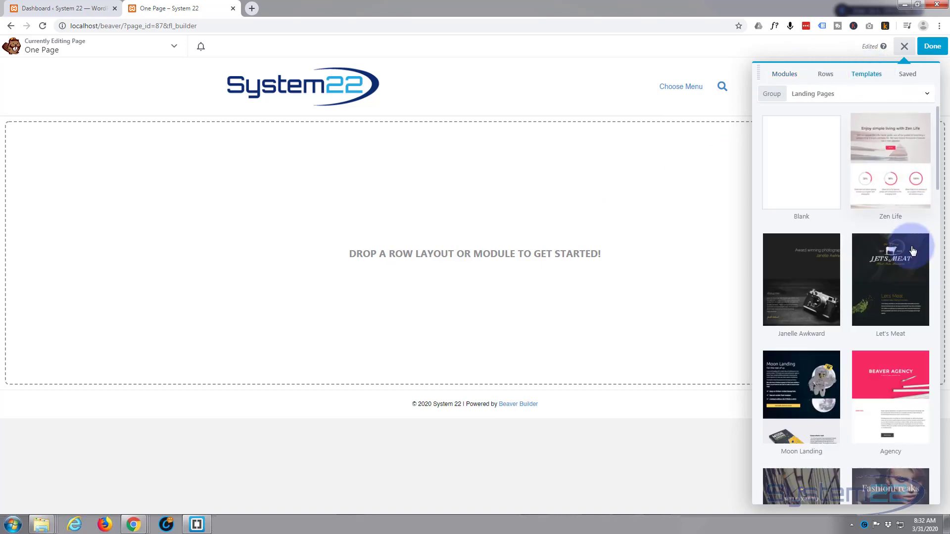
scroll(882, 240, "down", 10)
scroll(884, 245, "down", 15)
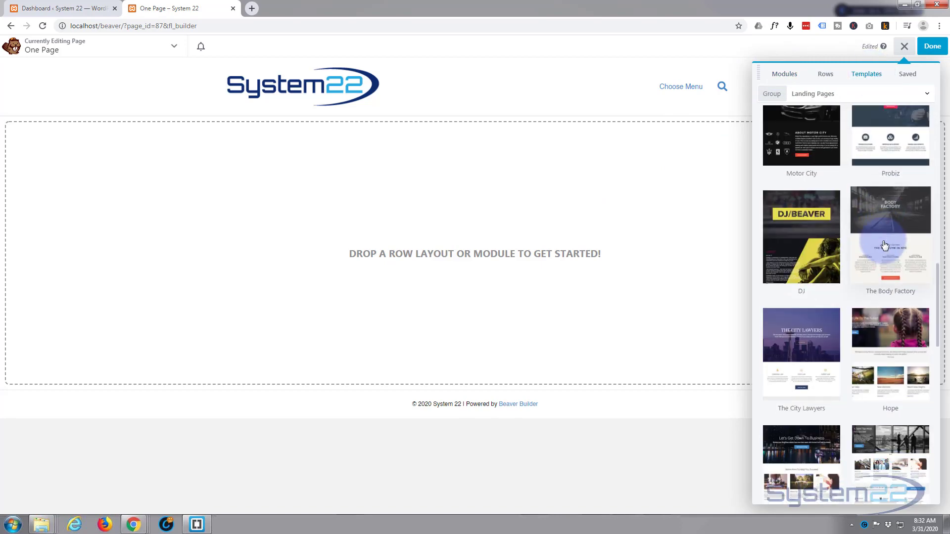
scroll(886, 245, "up", 20)
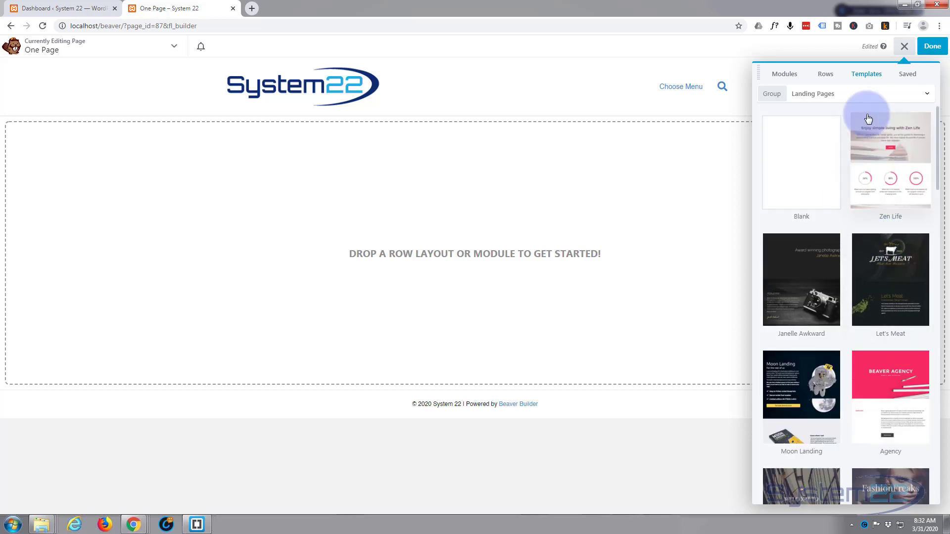
left_click(927, 95)
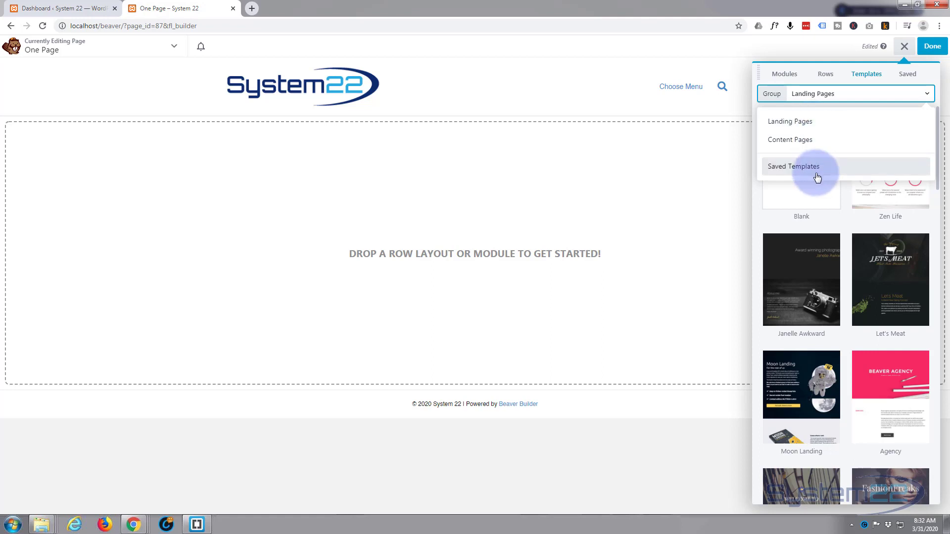
left_click(876, 93)
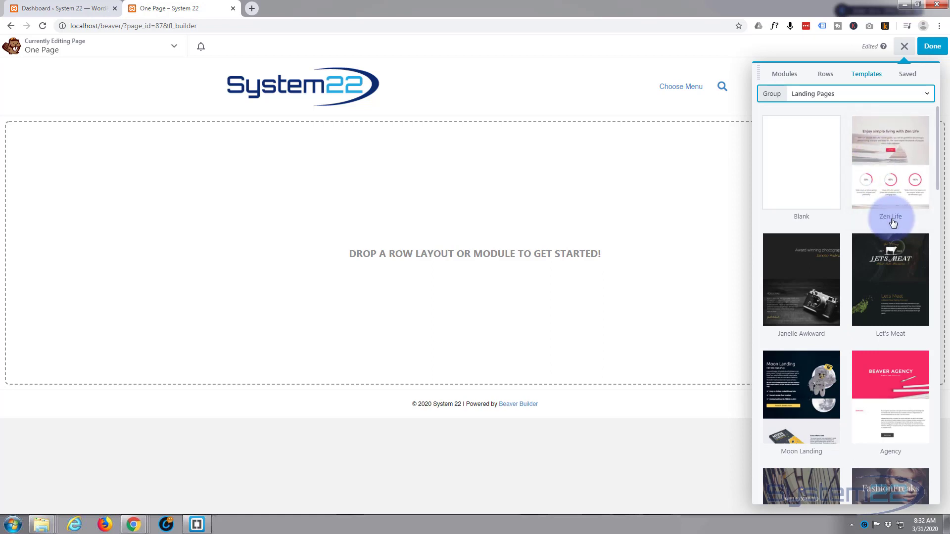
left_click(885, 177)
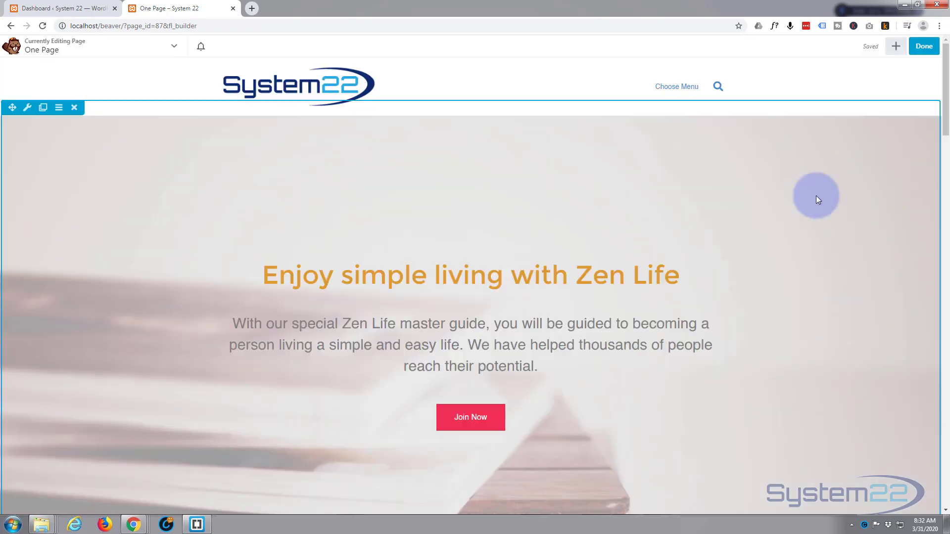
scroll(806, 235, "down", 7)
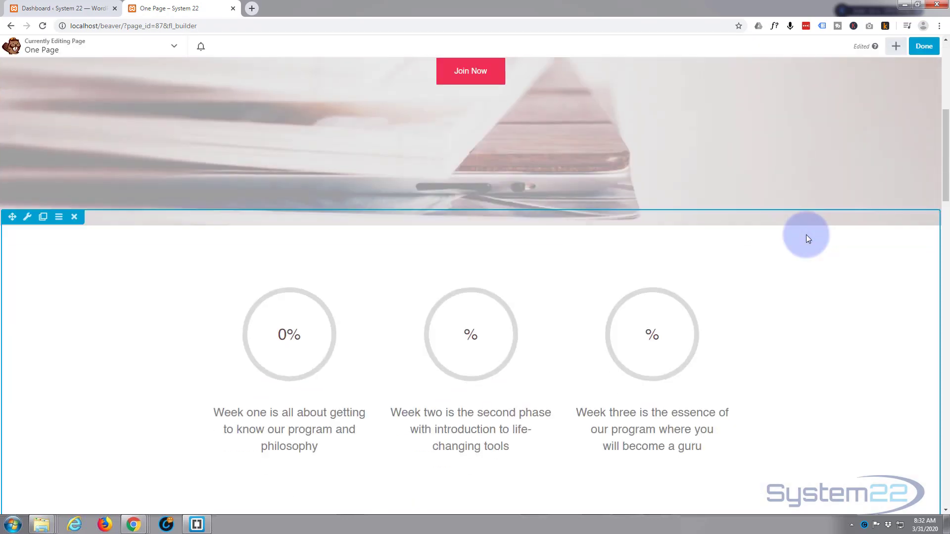
scroll(807, 235, "down", 7)
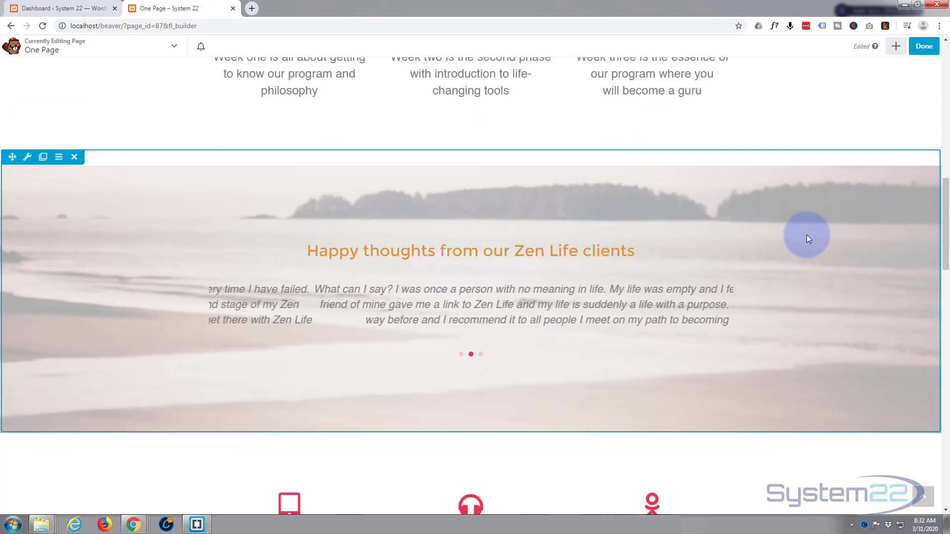
scroll(806, 234, "down", 9)
scroll(806, 235, "down", 3)
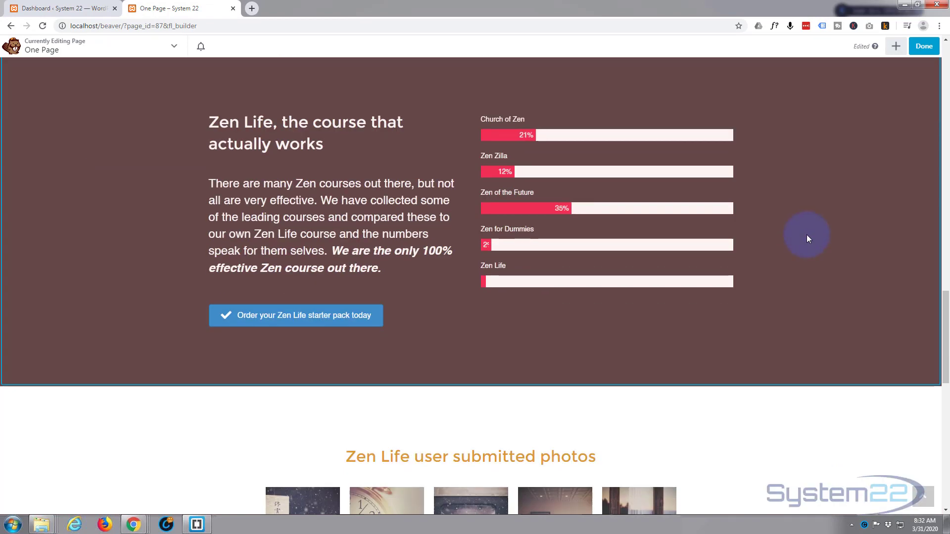
scroll(806, 235, "down", 10)
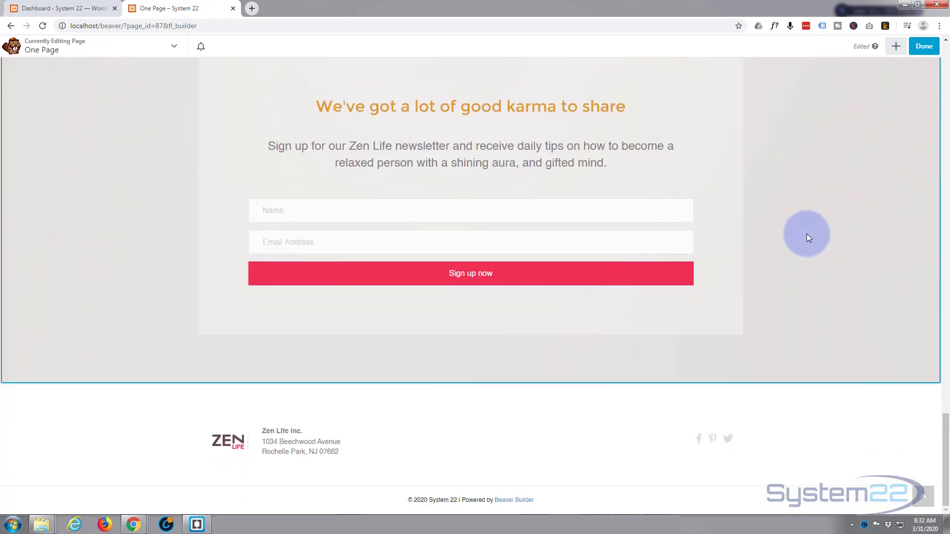
scroll(807, 237, "up", 10)
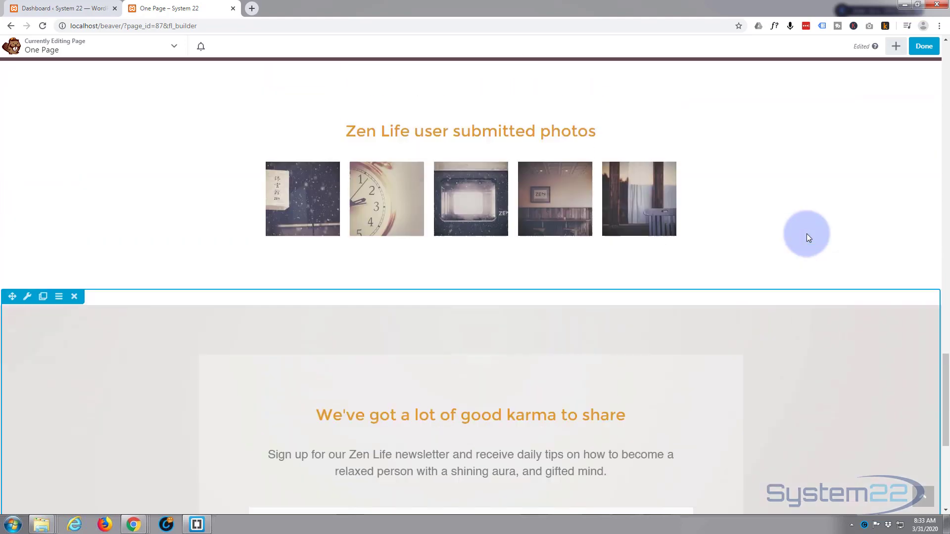
scroll(807, 237, "up", 12)
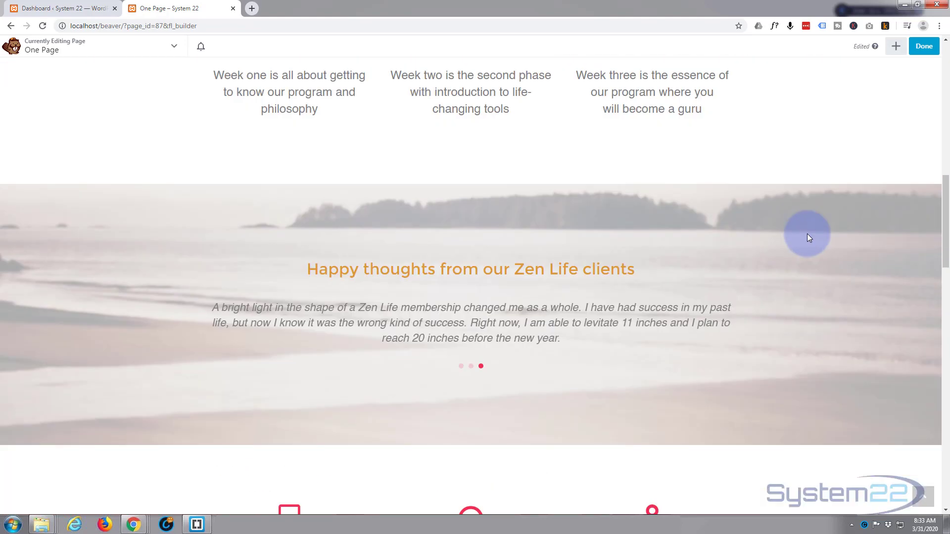
scroll(810, 238, "up", 5)
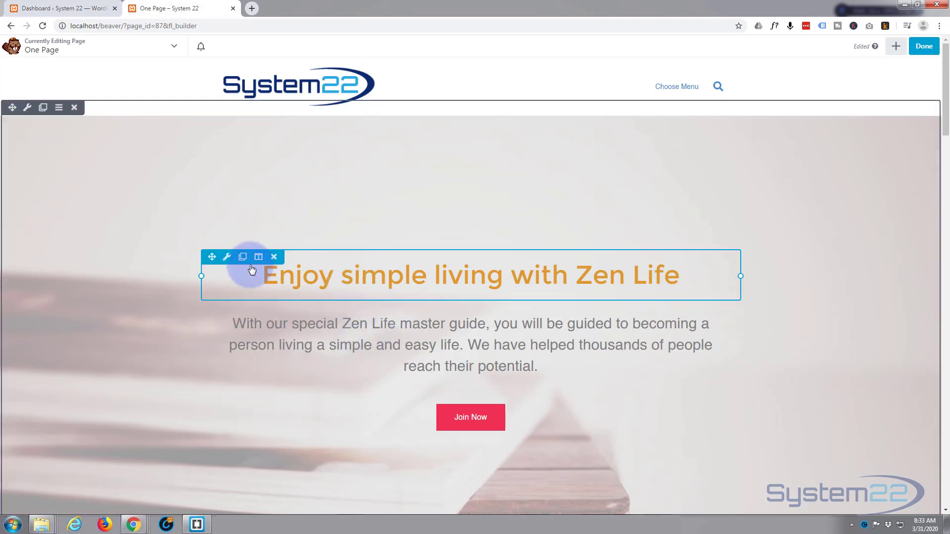
- Replace the hero heading text with 'Welcome To My New Site' and save the module
left_click(228, 258)
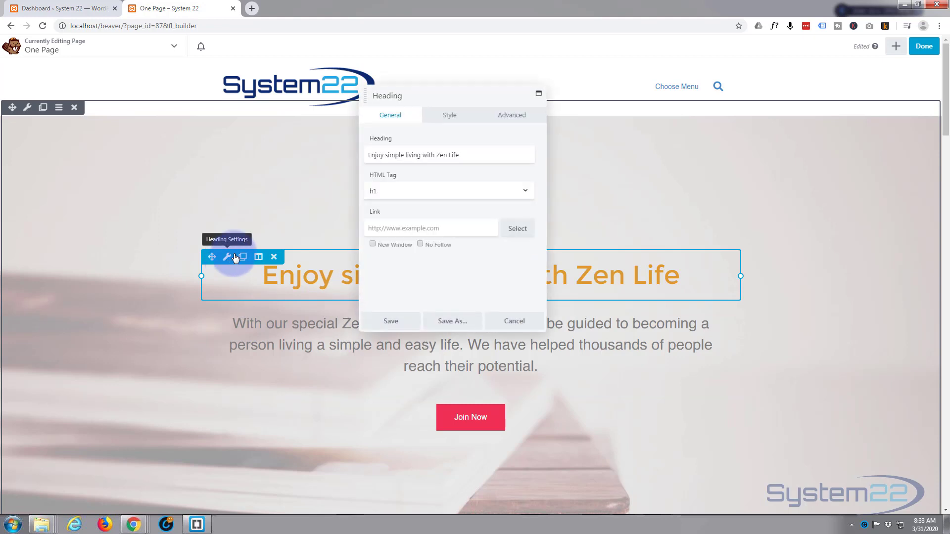
left_click_drag(369, 154, 486, 150)
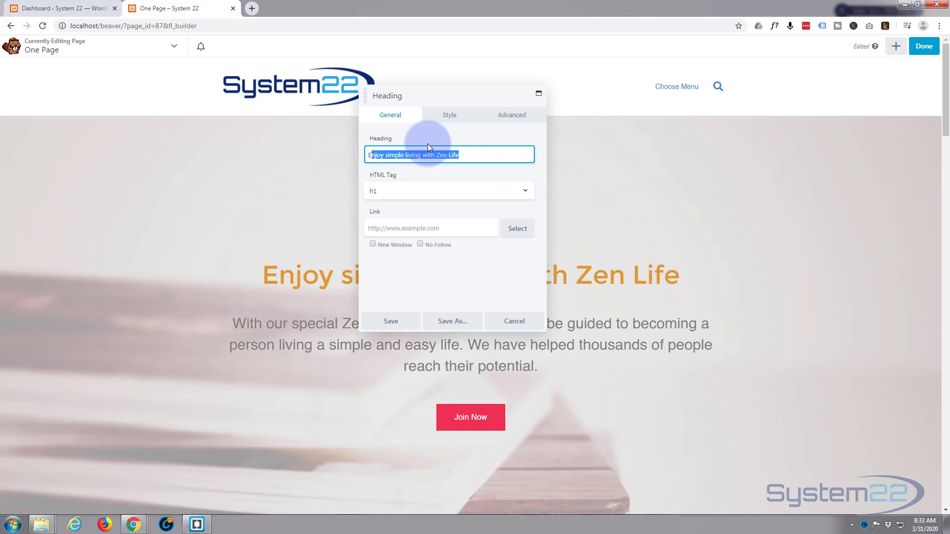
left_click_drag(462, 152, 354, 152)
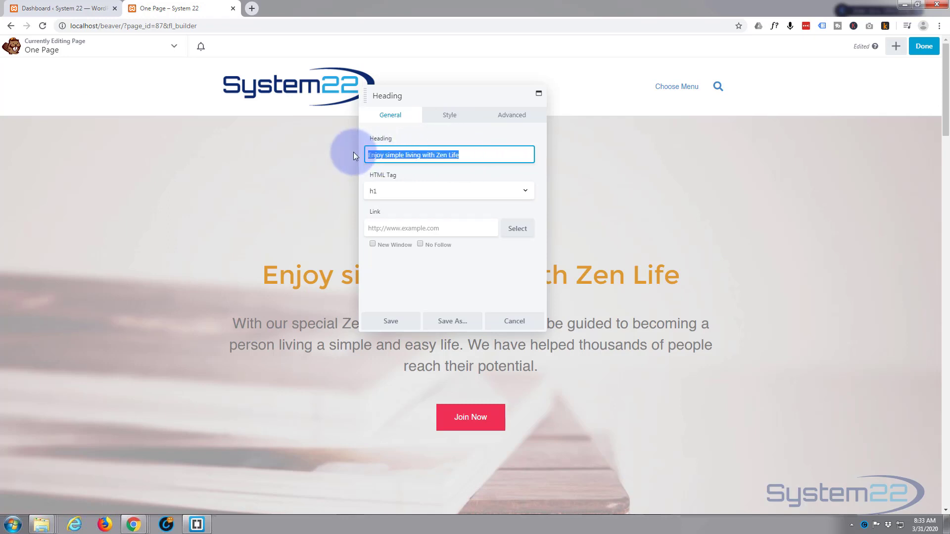
type("Wel")
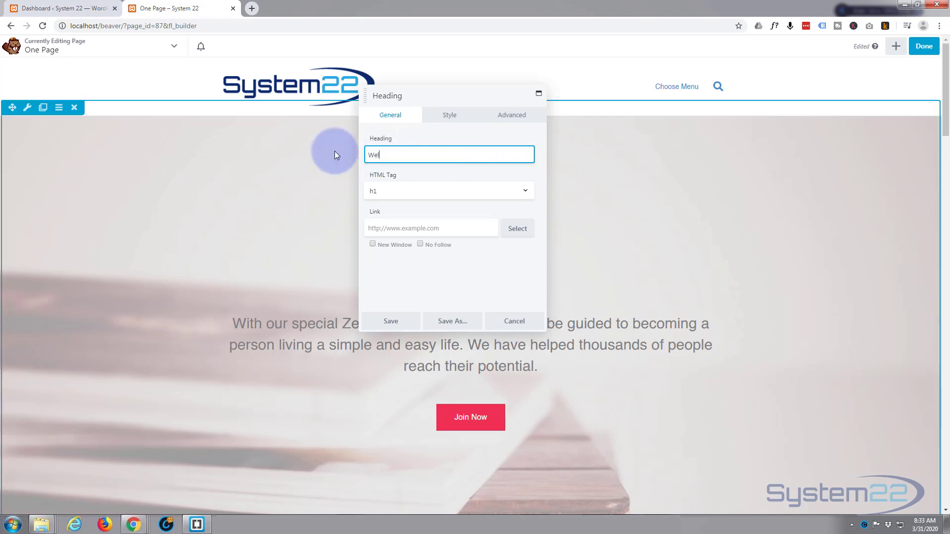
type("come To My New")
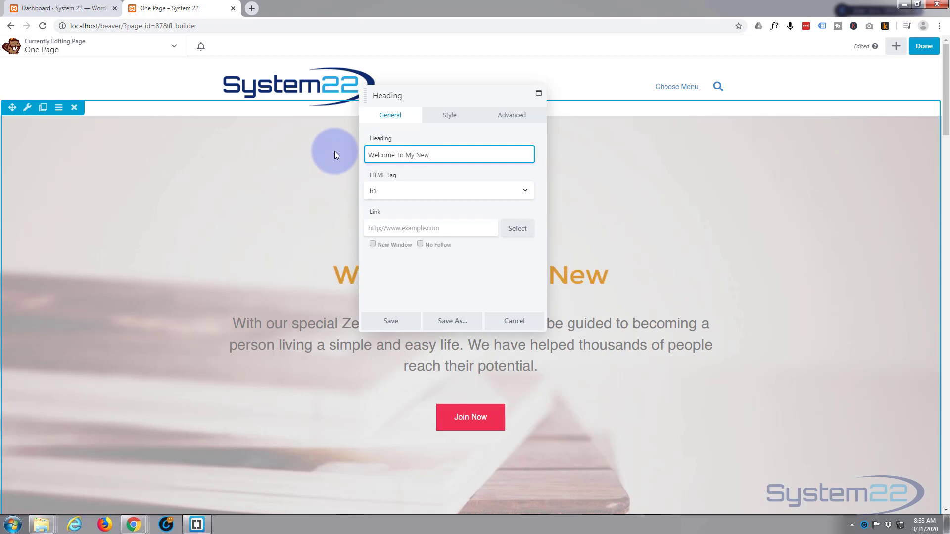
type(" Site")
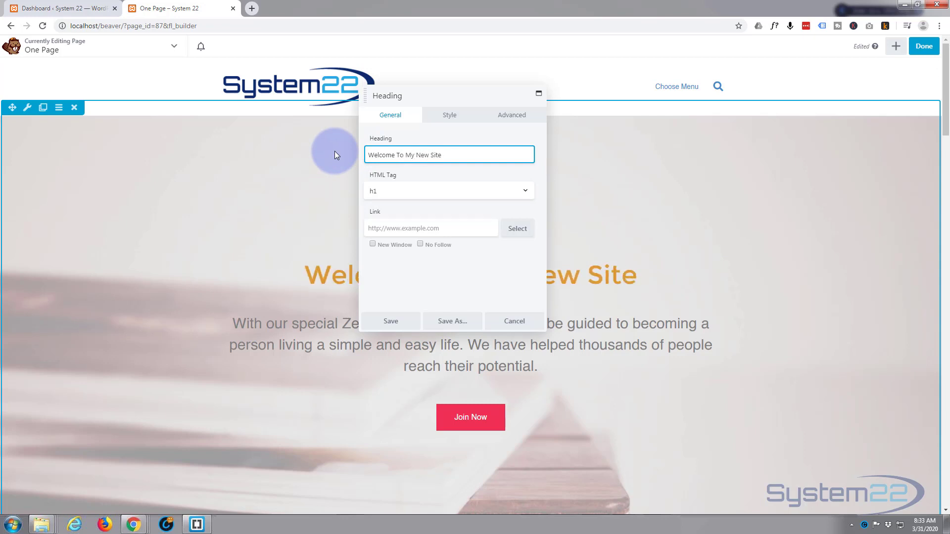
left_click(415, 330)
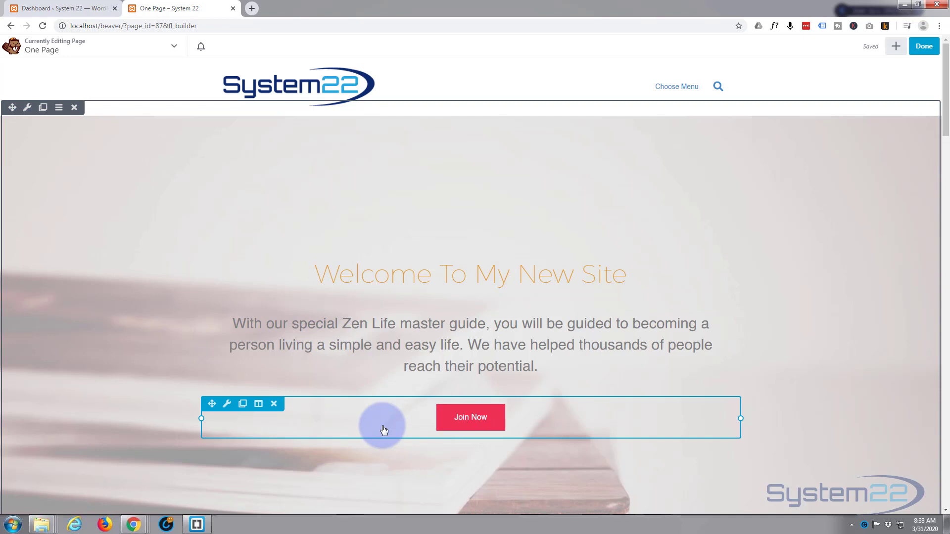
- Confirm the Join Now button links to #intro, save it, and save the page as a draft
left_click(458, 421)
left_click(392, 118)
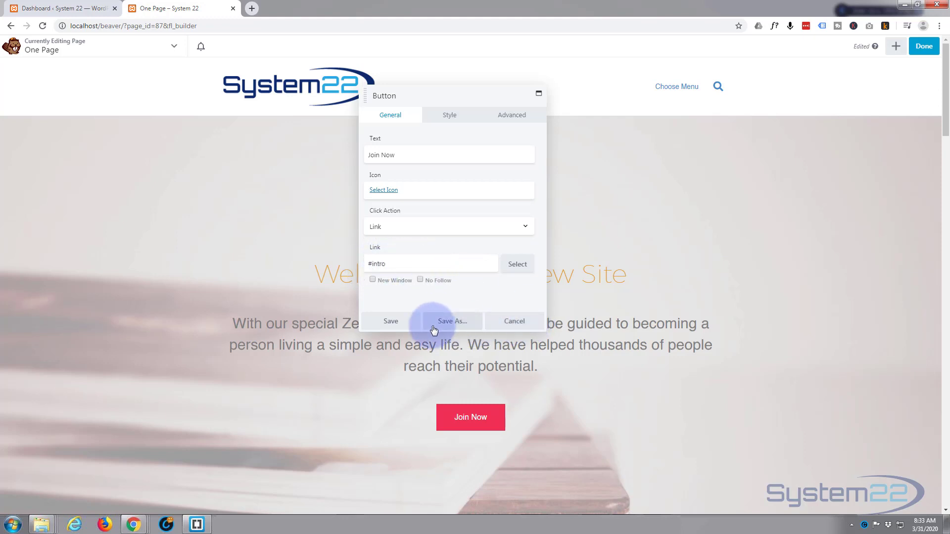
left_click(397, 326)
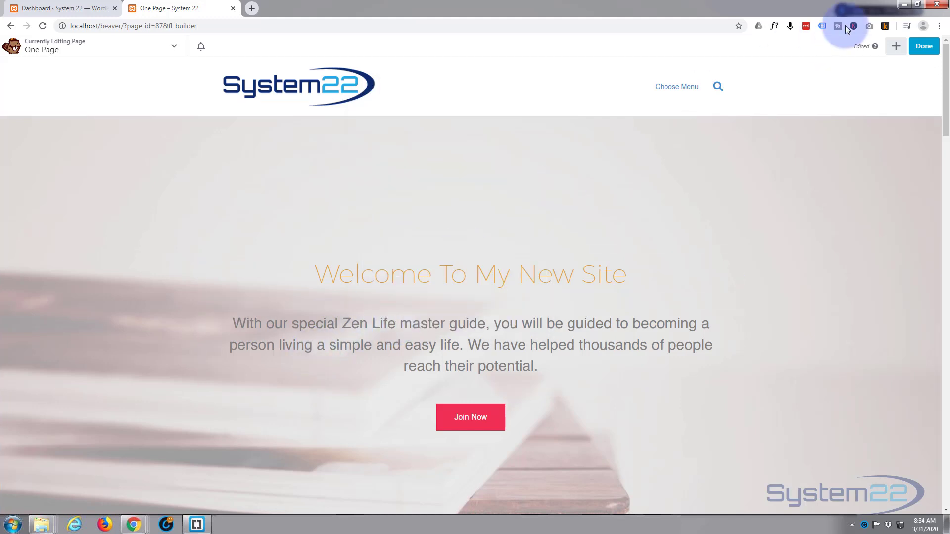
left_click(923, 47)
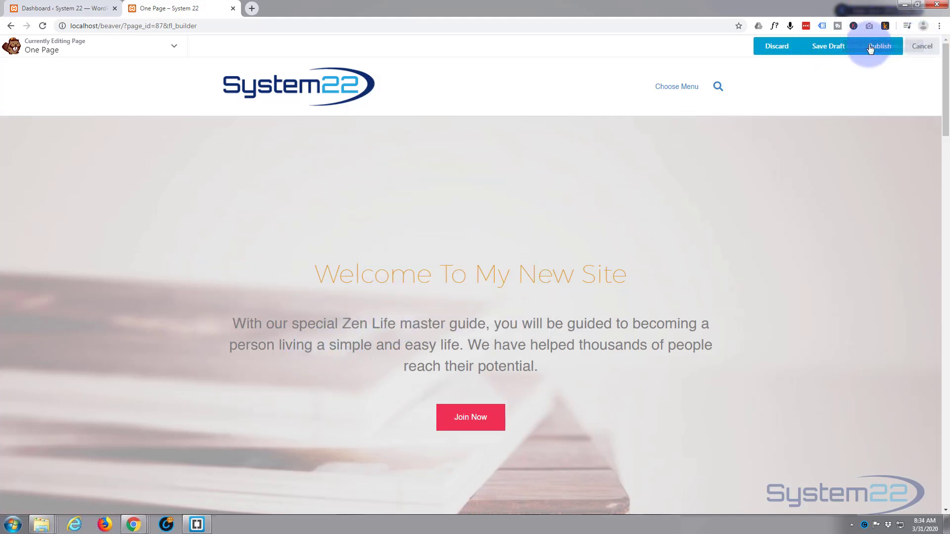
left_click(823, 47)
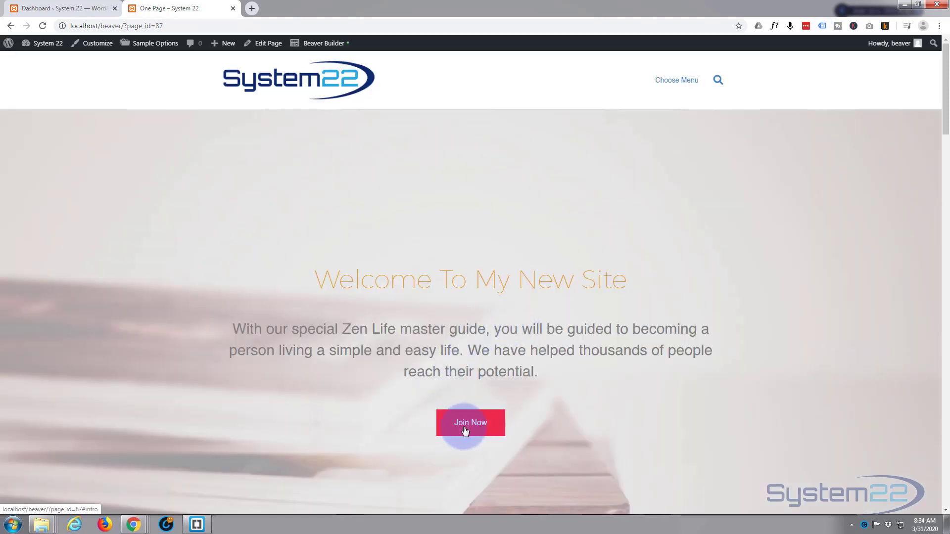
- Follow the live Join Now link and scroll through the sections to see where it lands
left_click(465, 430)
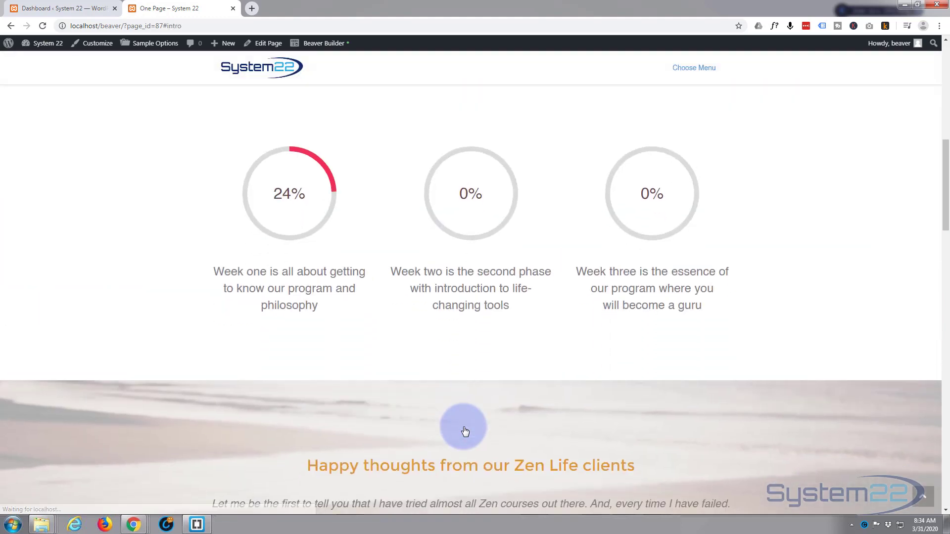
scroll(464, 424, "down", 3)
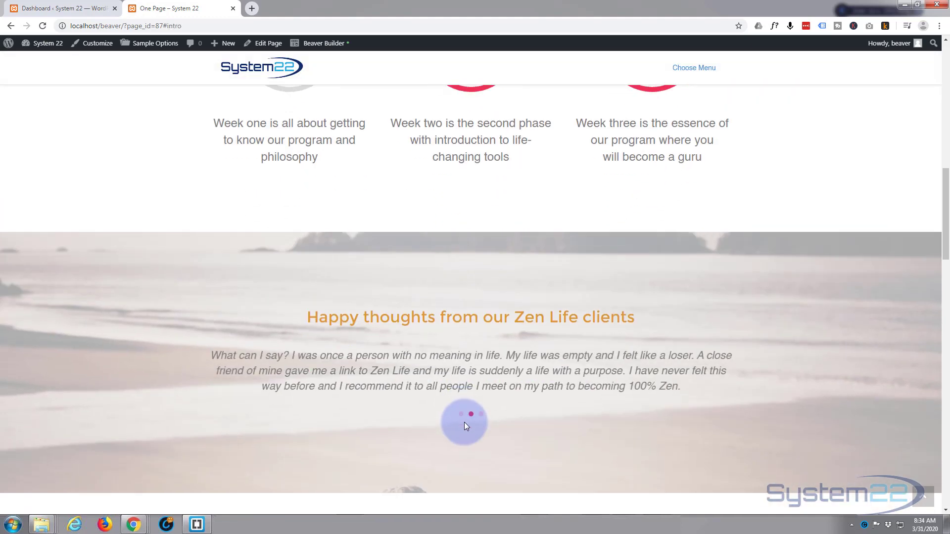
scroll(464, 422, "up", 4)
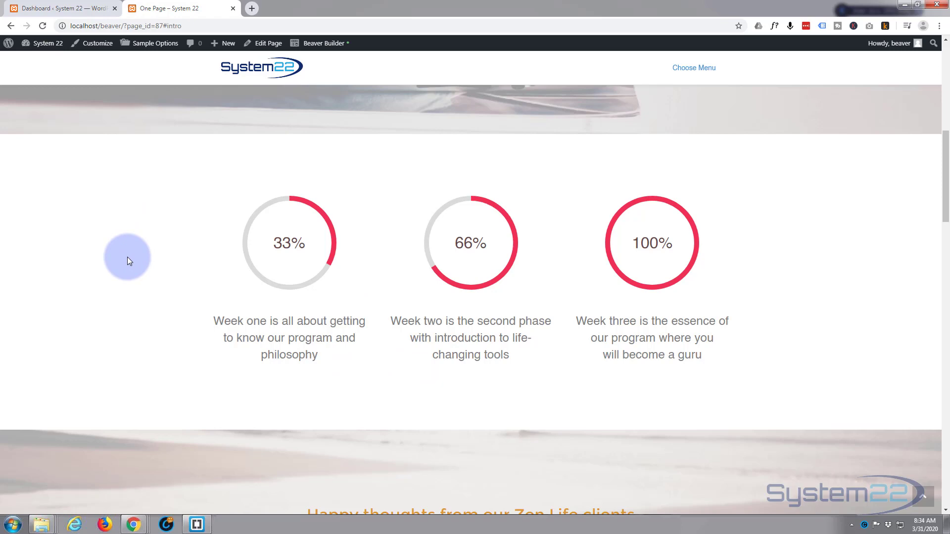
scroll(127, 256, "up", 10)
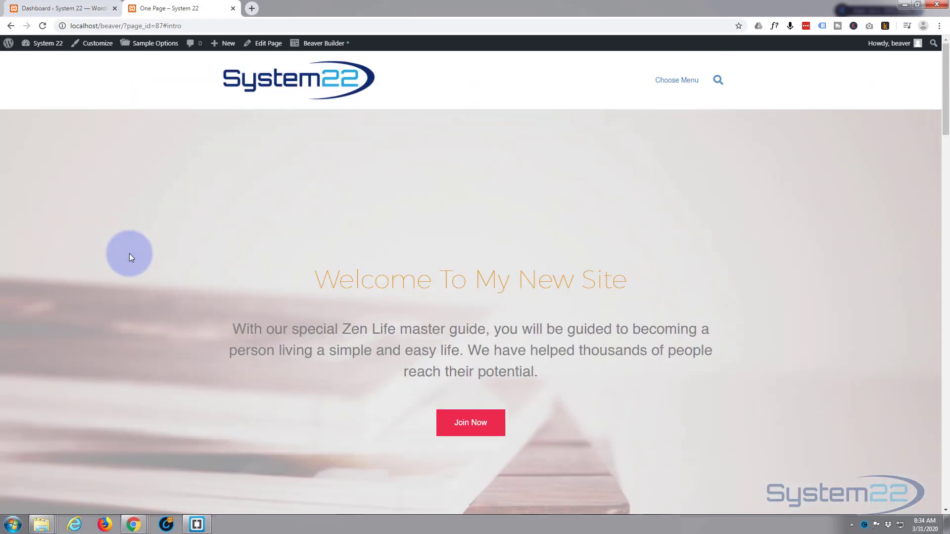
scroll(129, 253, "down", 8)
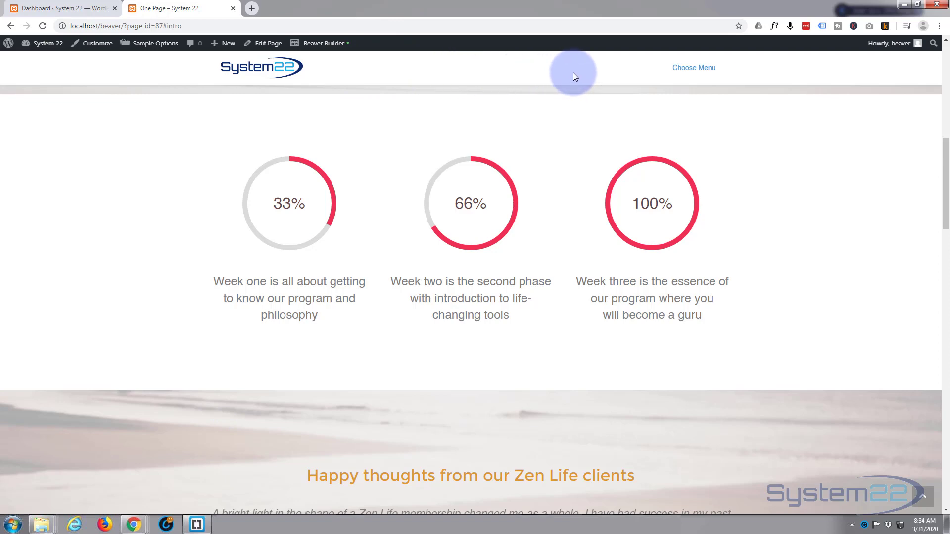
scroll(354, 322, "down", 7)
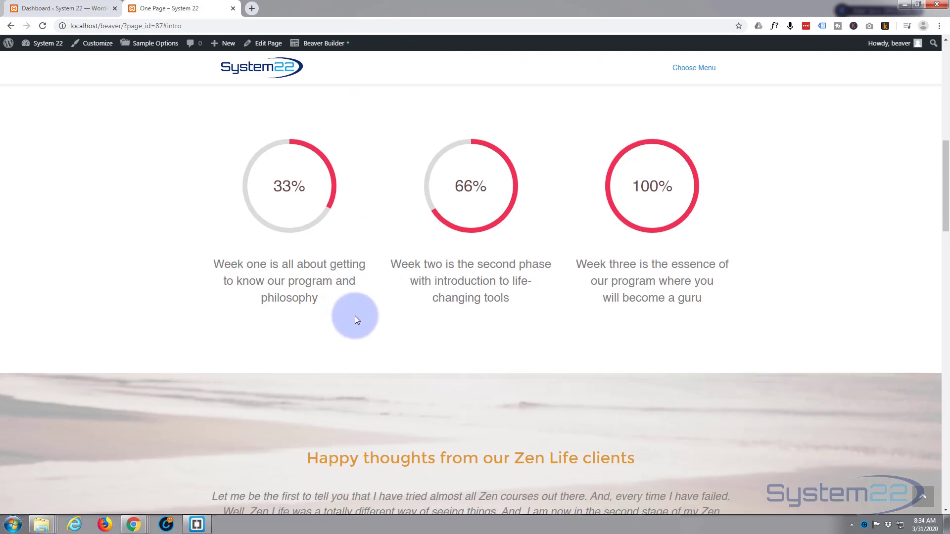
scroll(355, 315, "down", 10)
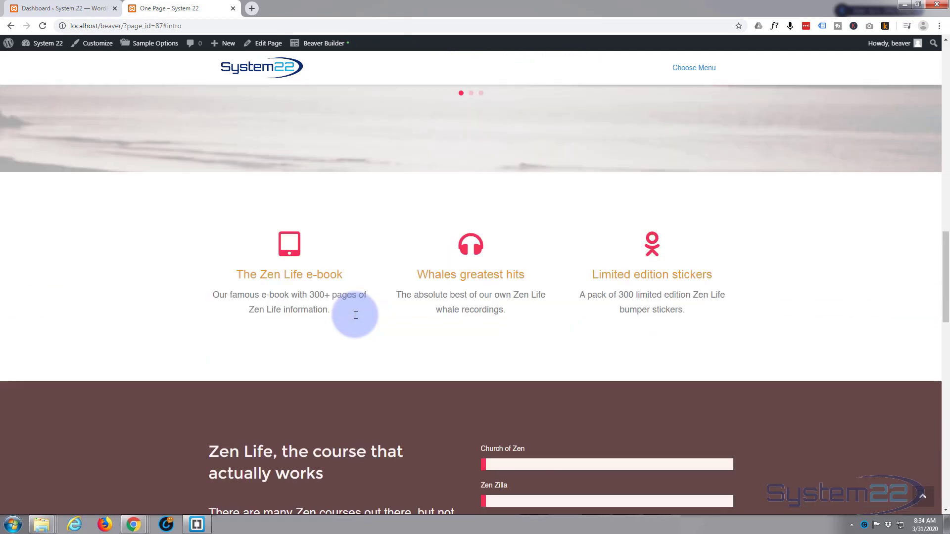
scroll(356, 315, "down", 11)
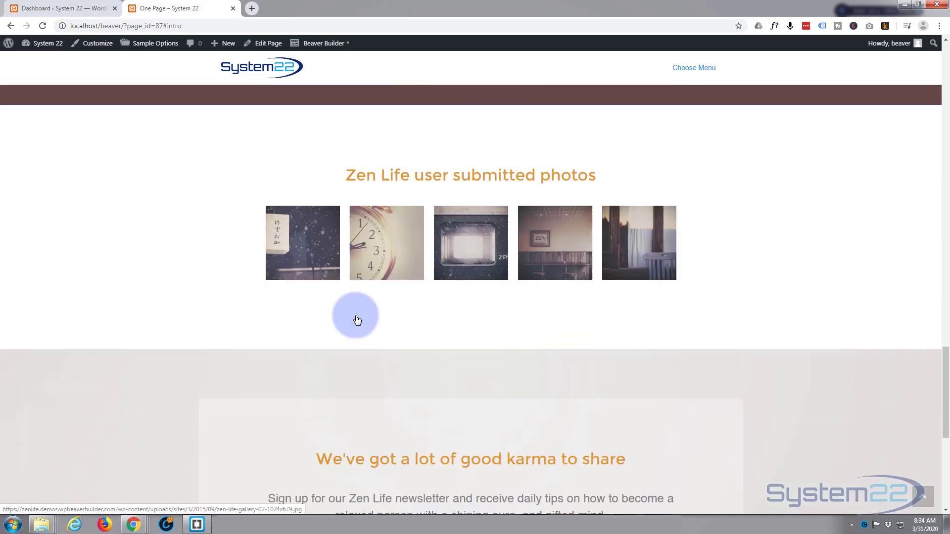
scroll(355, 316, "up", 11)
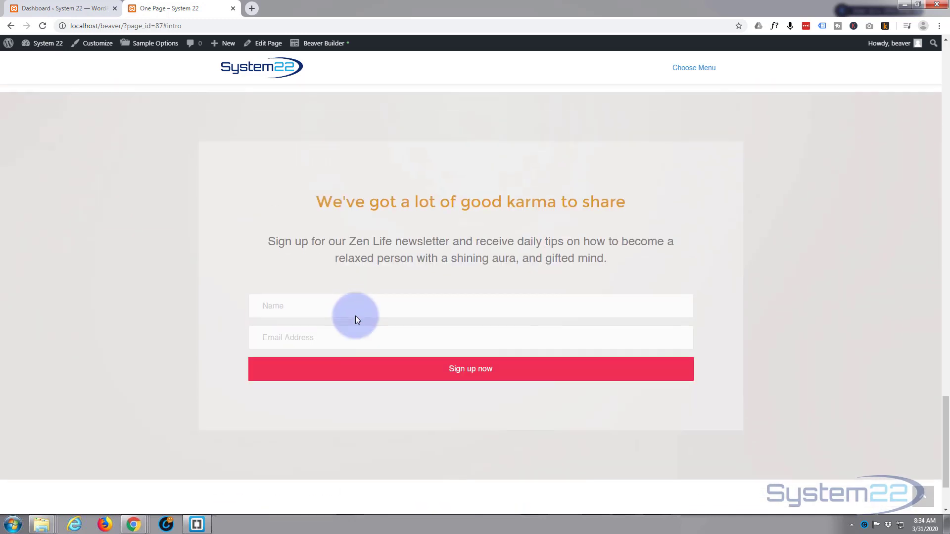
scroll(355, 311, "up", 3)
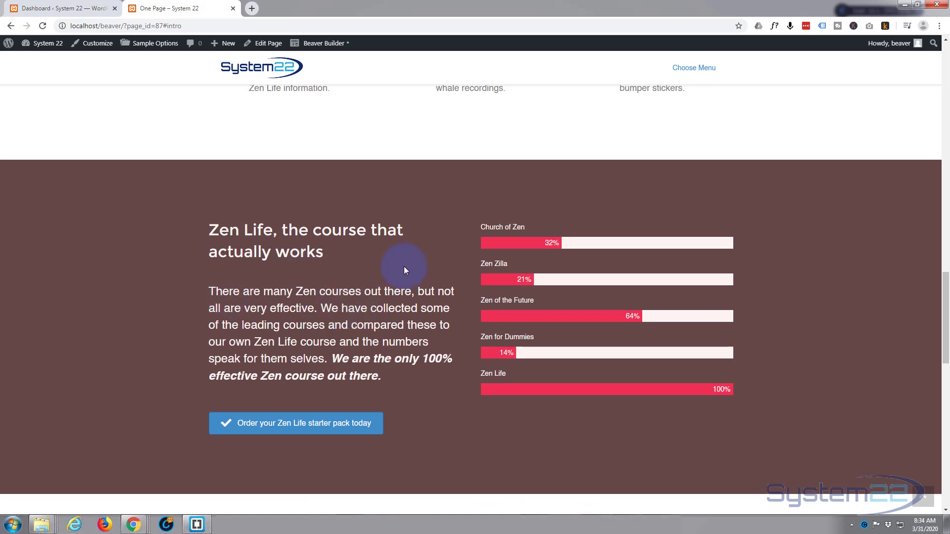
scroll(404, 267, "up", 1)
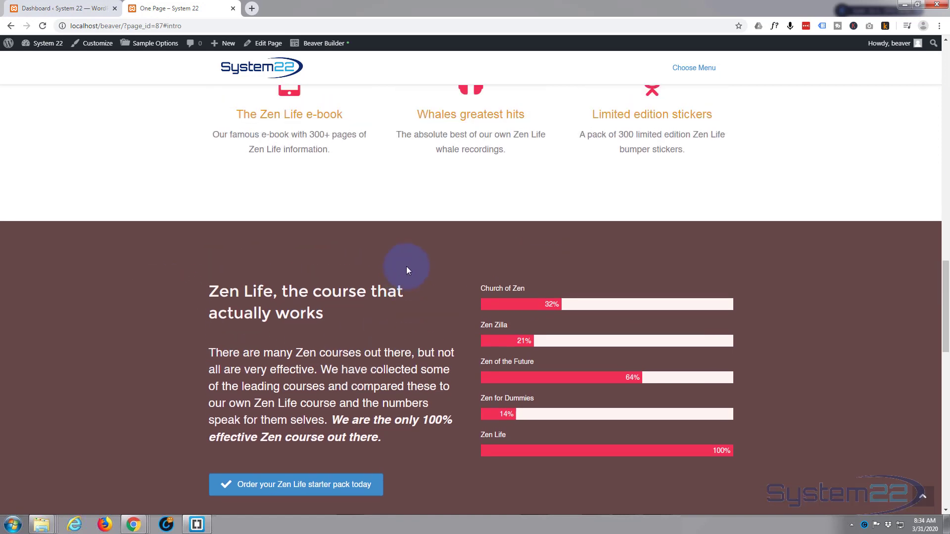
scroll(406, 266, "up", 7)
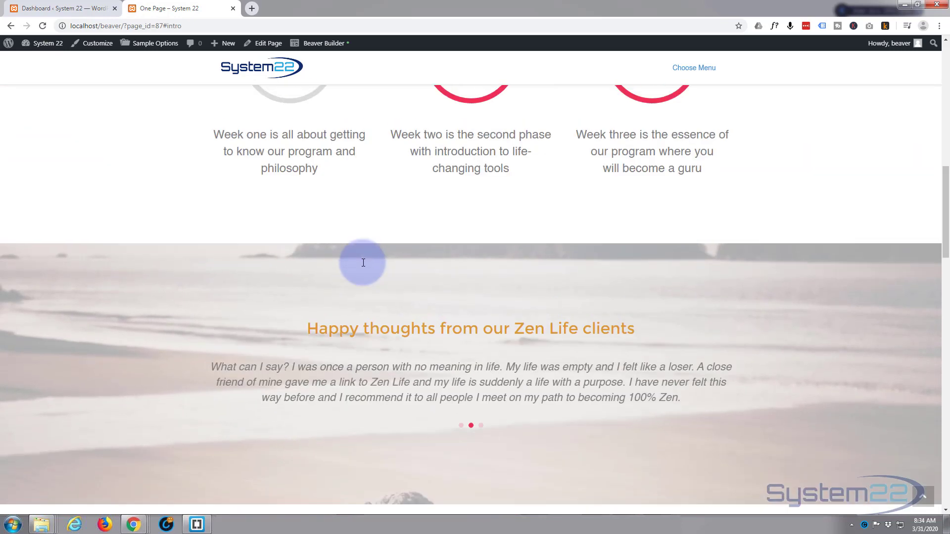
scroll(363, 263, "up", 5)
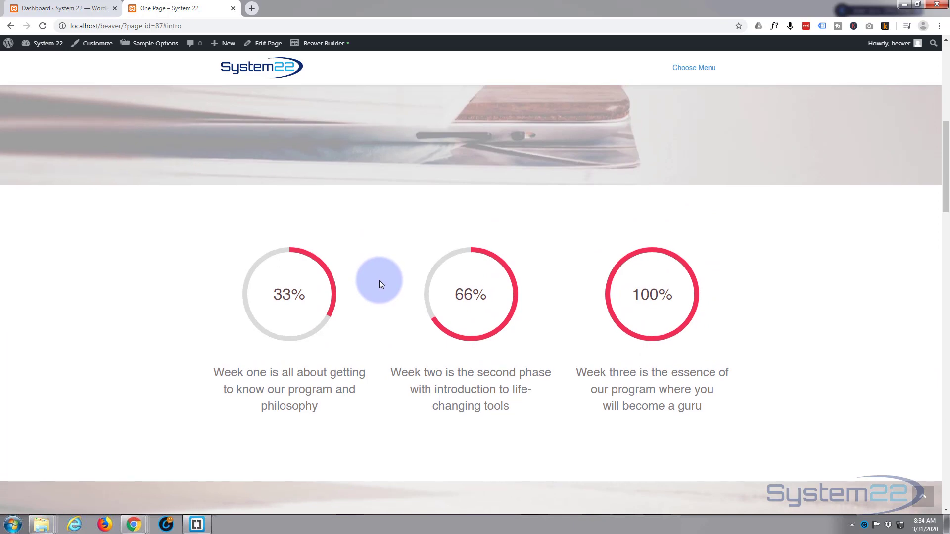
scroll(379, 280, "up", 8)
scroll(382, 280, "up", 1)
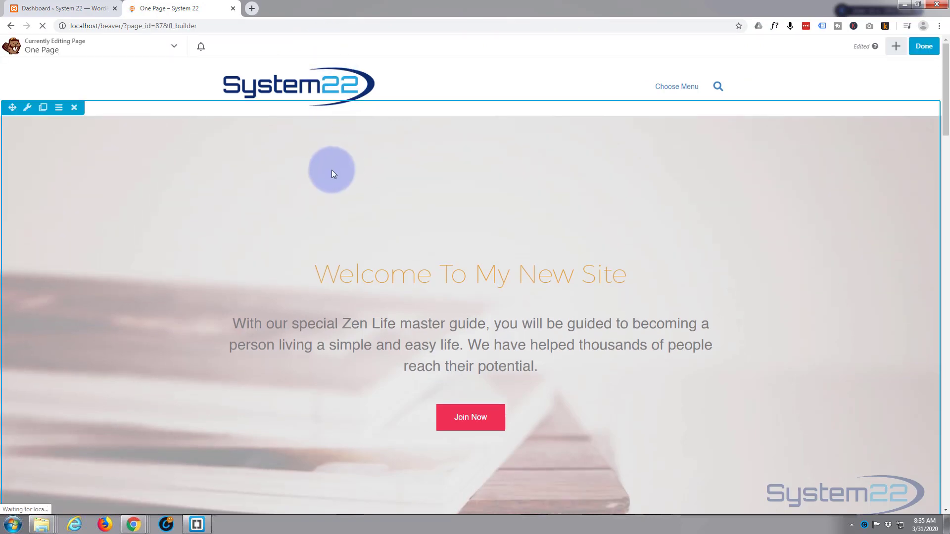
- Open the progress-circles row's Advanced settings and scroll to its HTML ID field showing intro
scroll(332, 170, "down", 8)
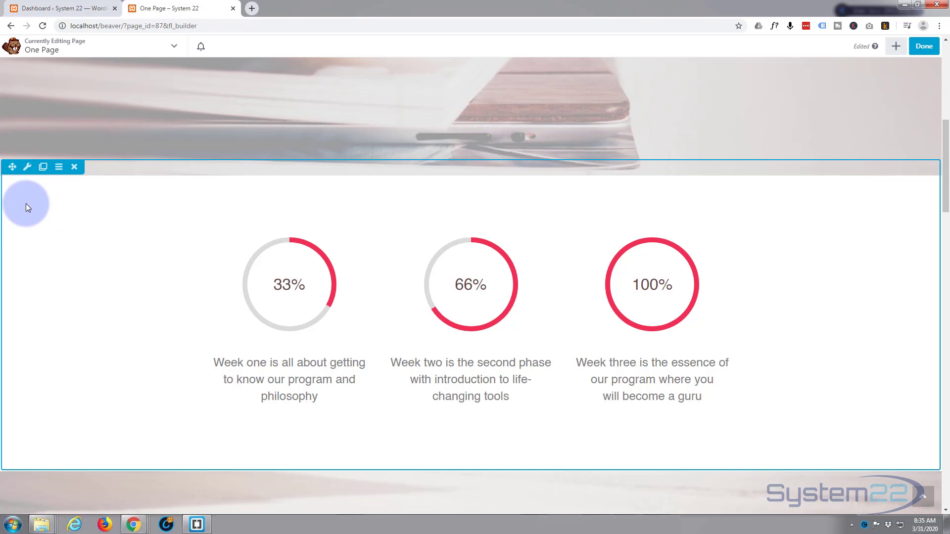
left_click(27, 168)
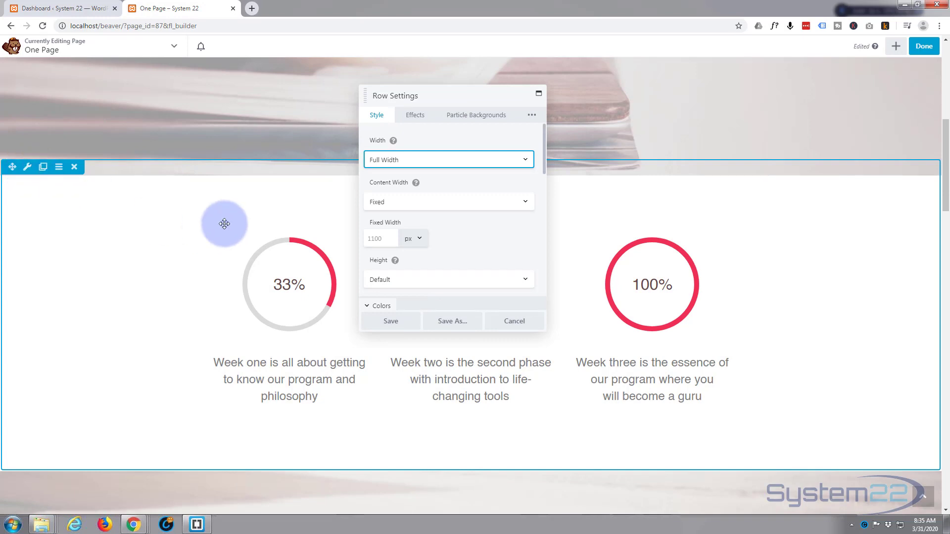
left_click(530, 115)
left_click(395, 139)
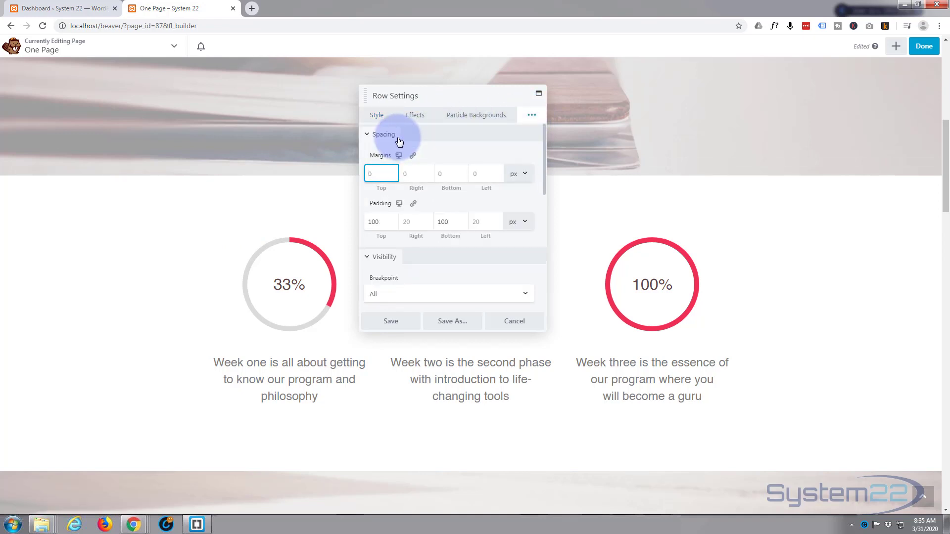
scroll(399, 142, "down", 5)
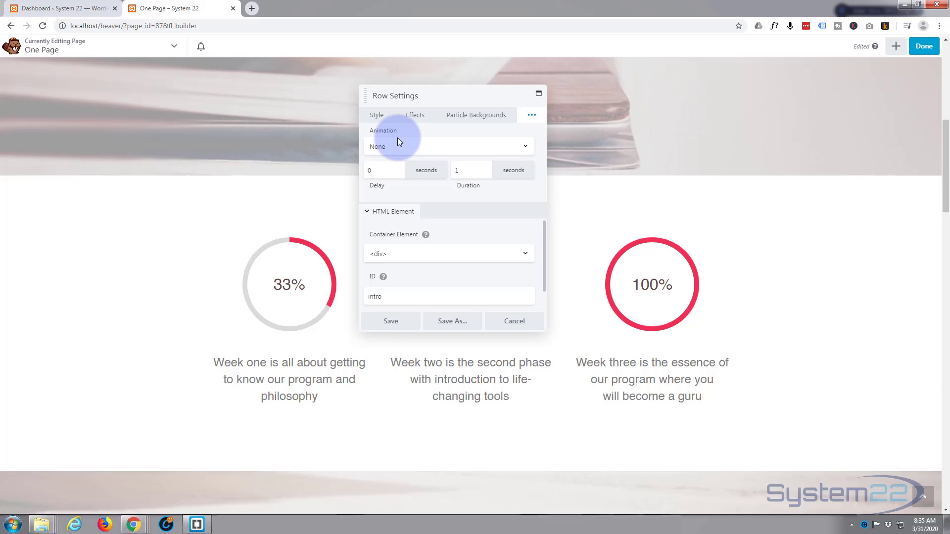
scroll(399, 141, "down", 1)
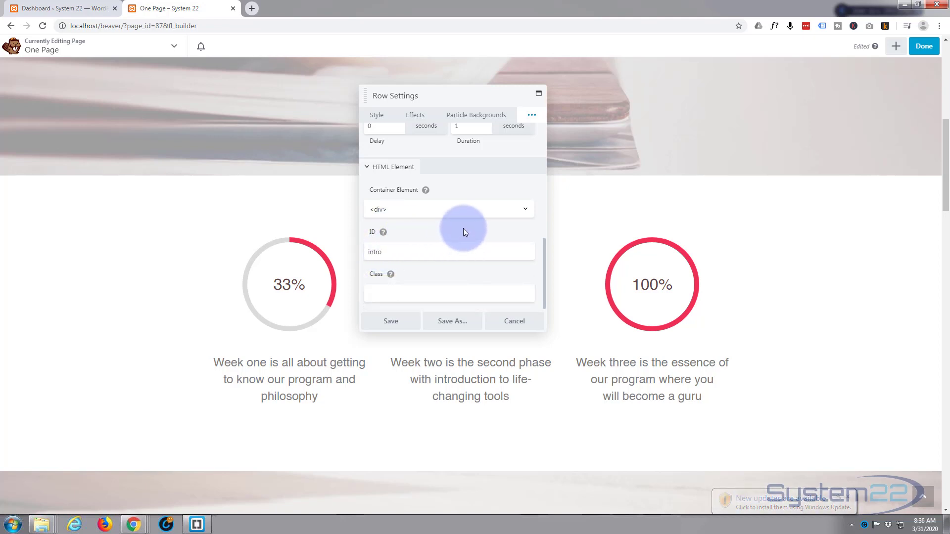
- Close the open row panel, then set the Happy thoughts testimonial row's HTML ID to 'test' and save
left_click(515, 322)
scroll(483, 313, "down", 5)
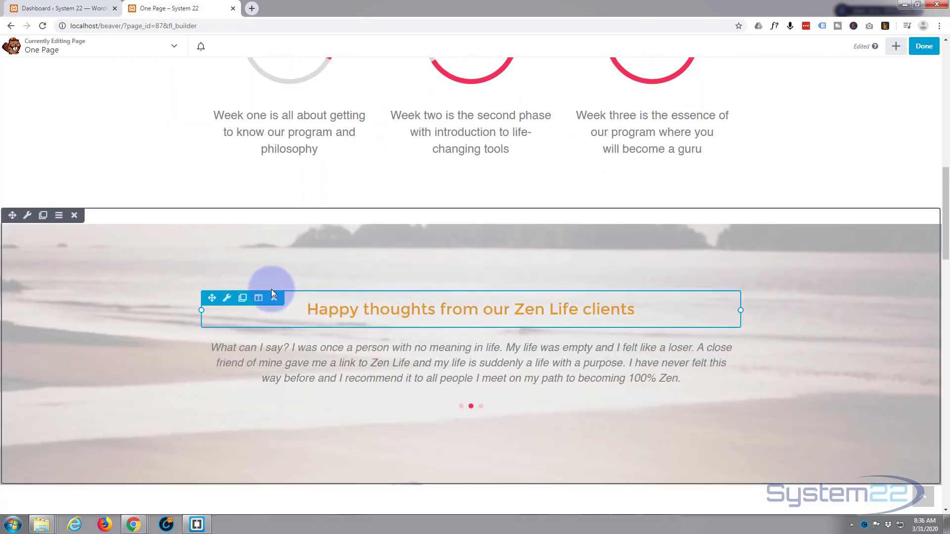
left_click(27, 216)
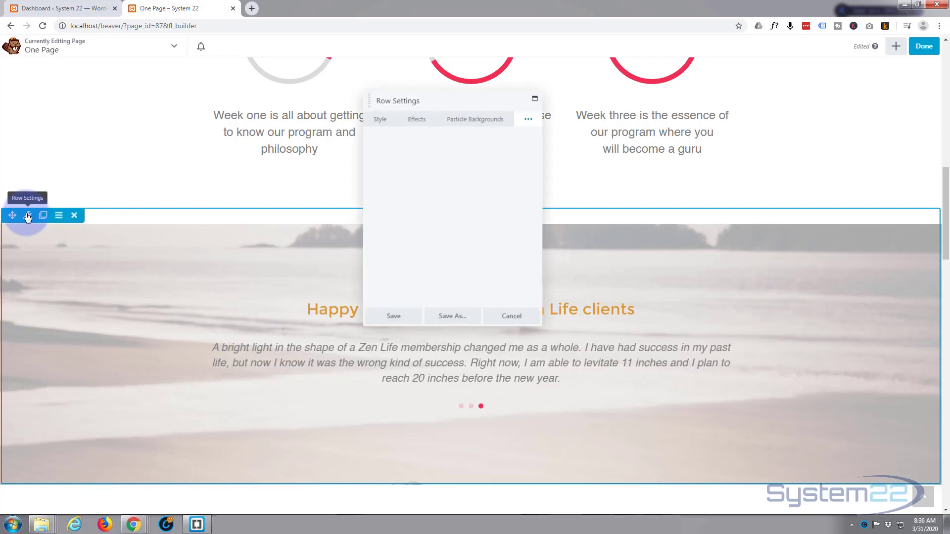
left_click(532, 118)
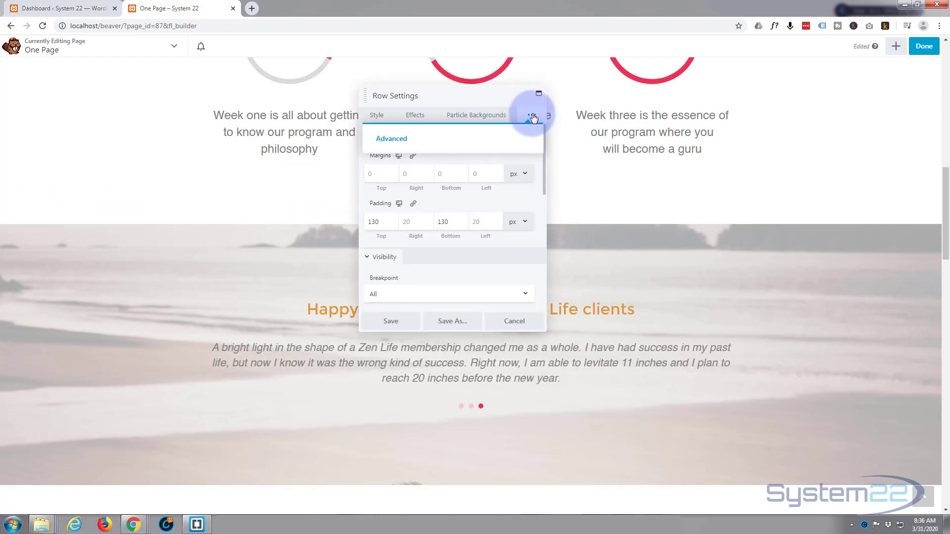
left_click(396, 141)
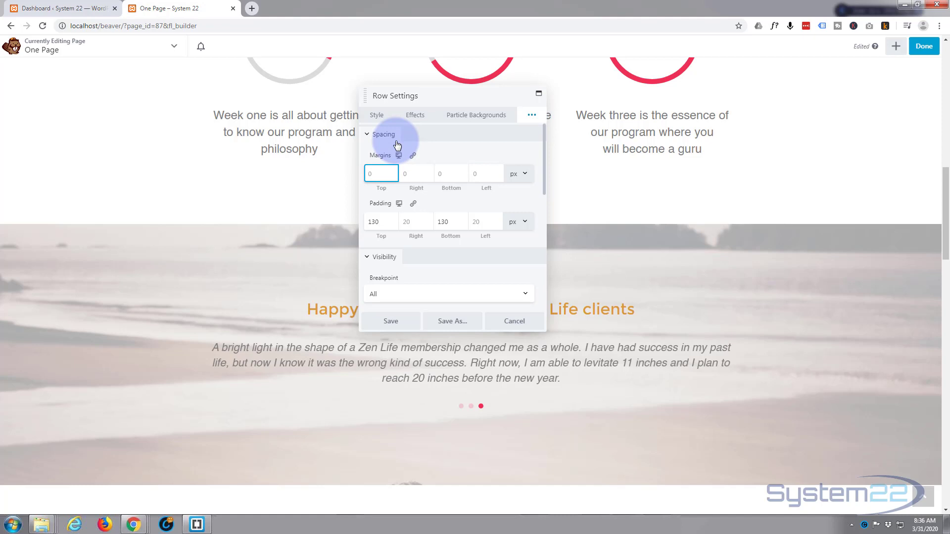
scroll(427, 273, "down", 3)
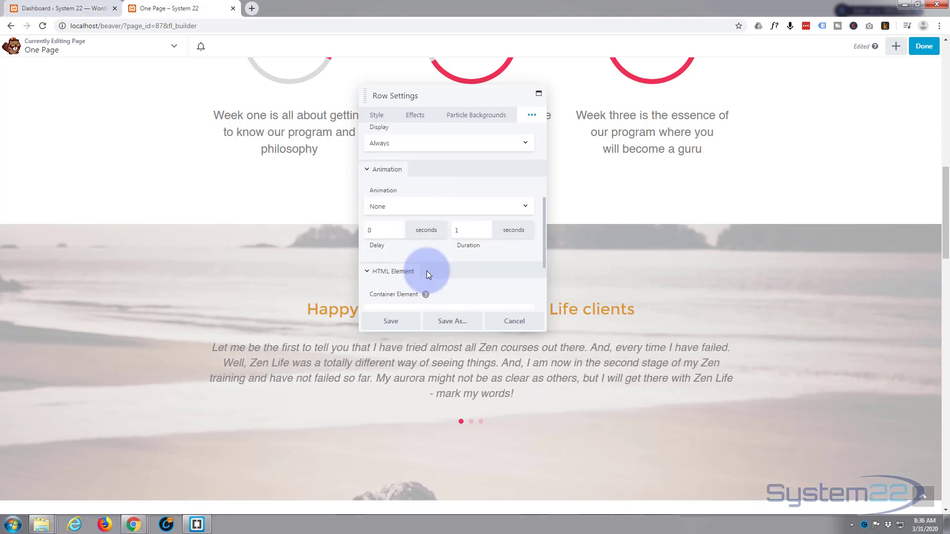
scroll(426, 272, "down", 2)
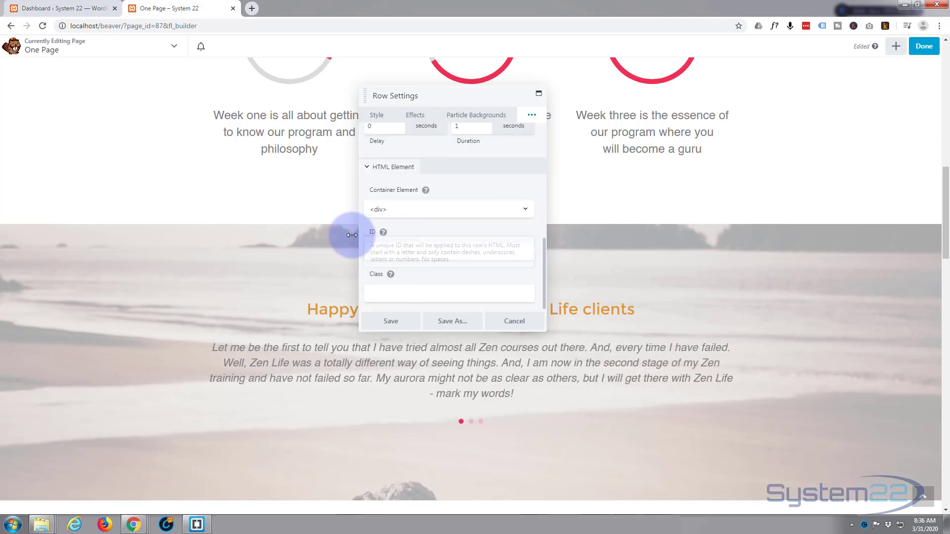
left_click(377, 251)
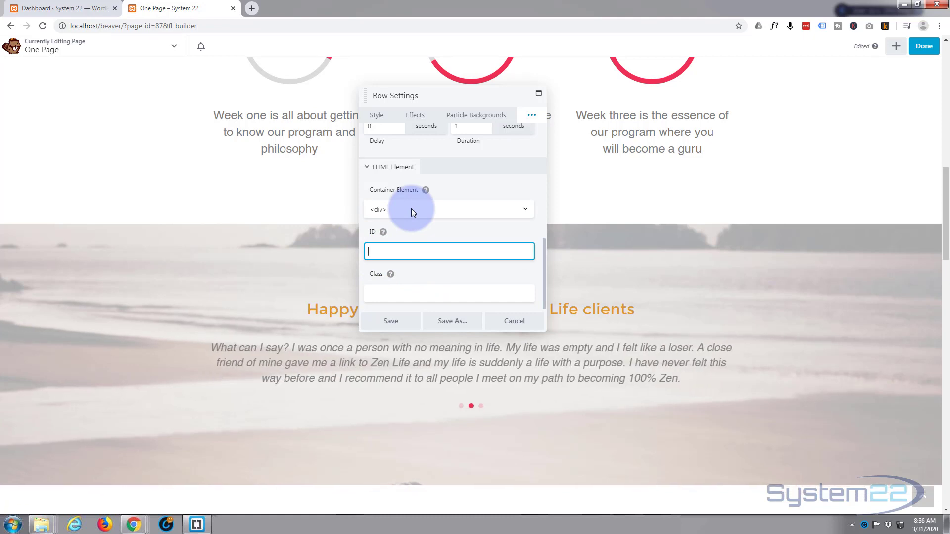
type("test")
left_click(391, 322)
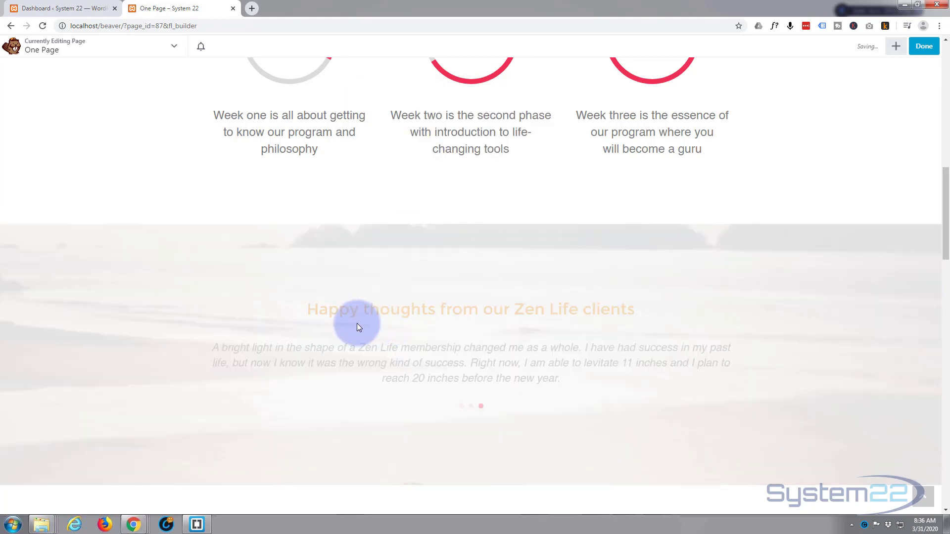
- Open the Zen Life course row's Advanced settings and set its top margin to -9
scroll(358, 323, "down", 6)
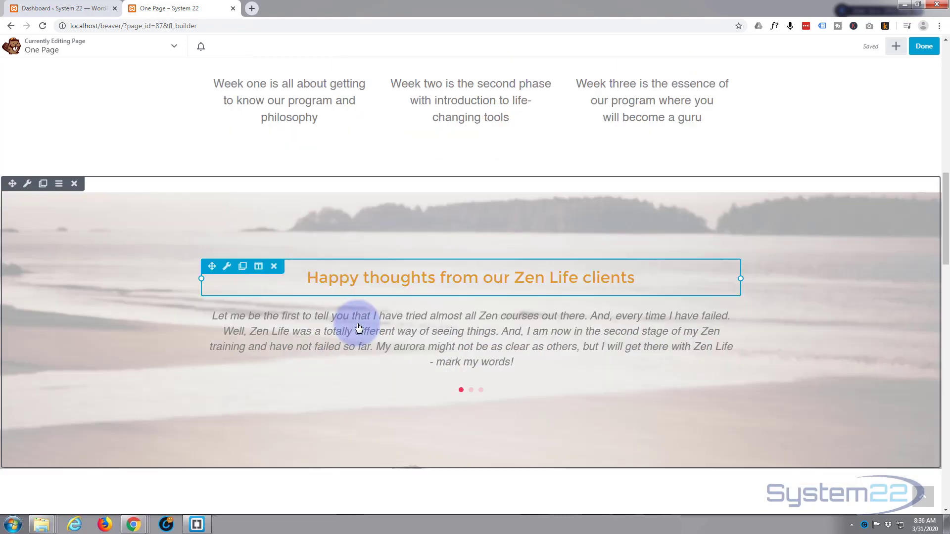
scroll(358, 328, "down", 2)
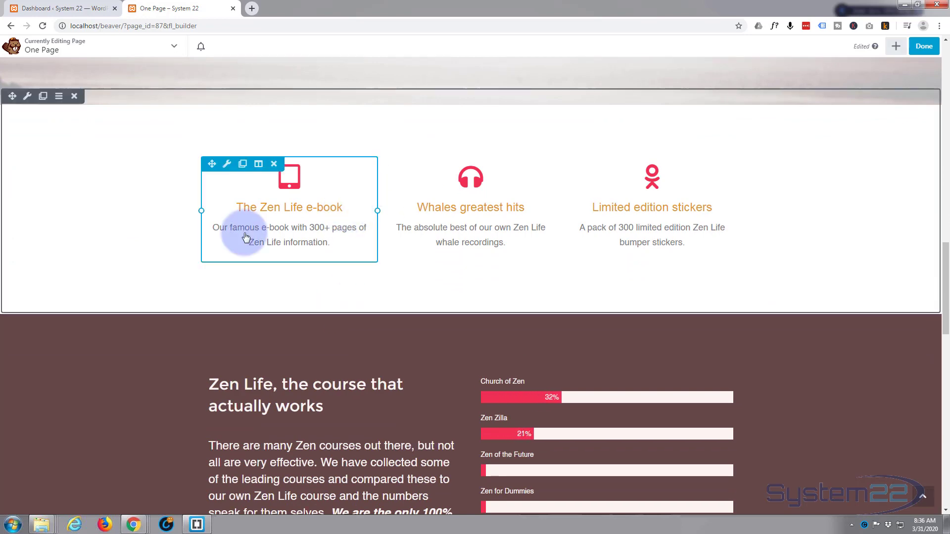
scroll(91, 268, "down", 2)
scroll(91, 266, "down", 2)
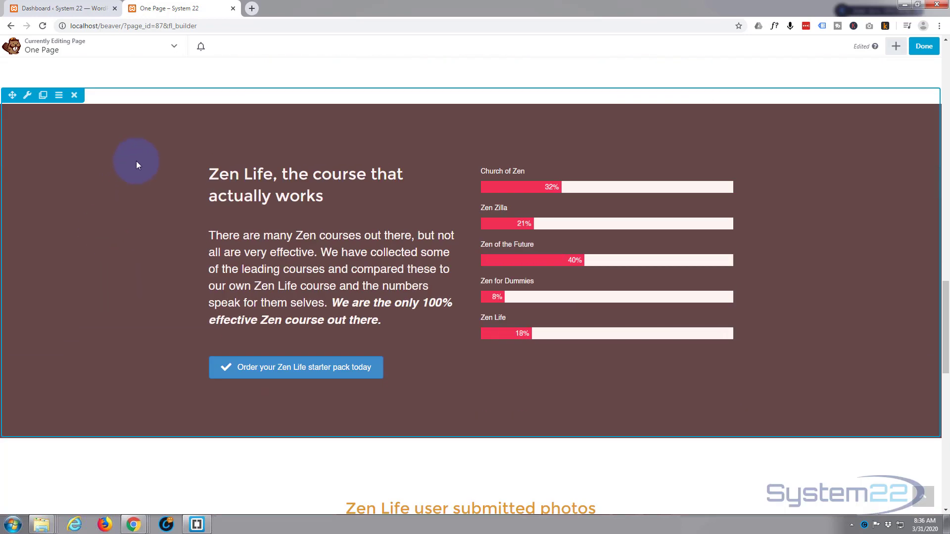
left_click(27, 97)
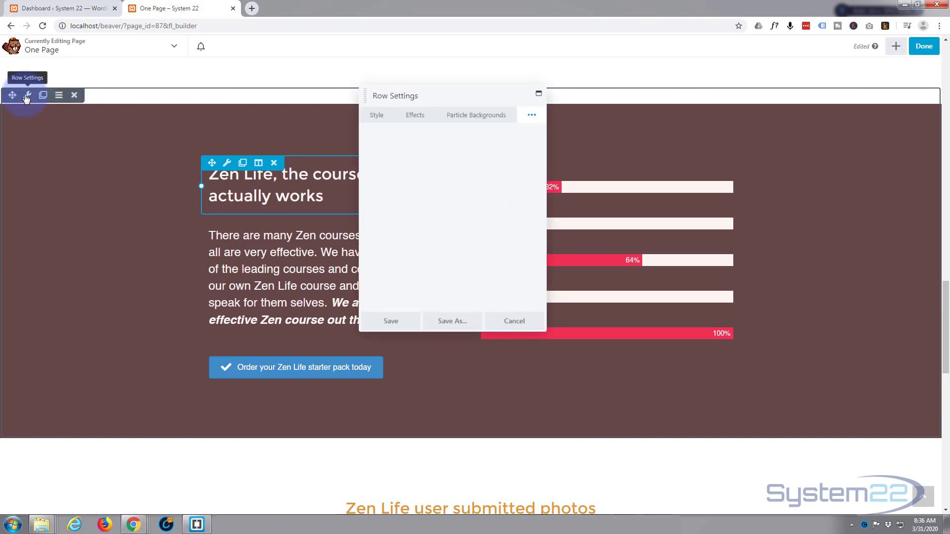
left_click(530, 117)
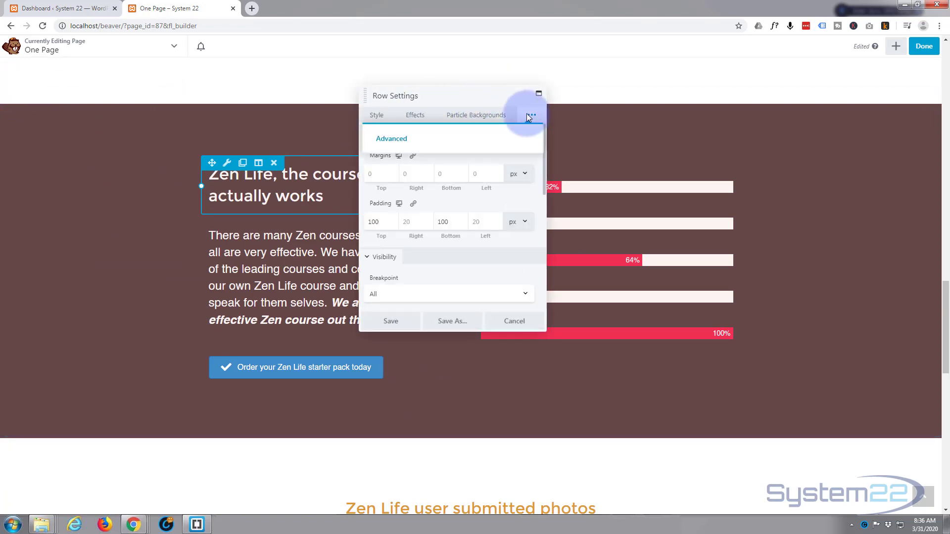
left_click(401, 144)
type("-9")
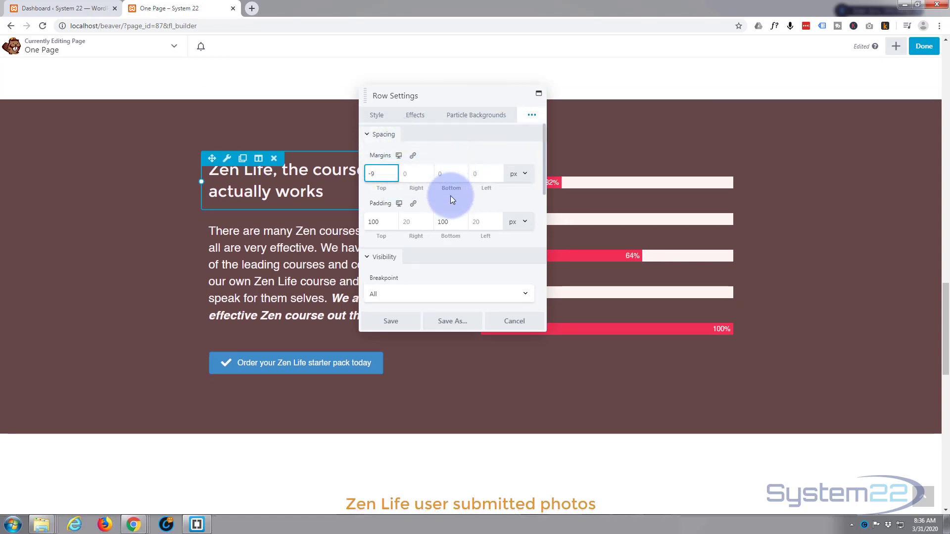
- Replace the row's HTML ID 'intro' with 'stats' and save the row
scroll(450, 195, "down", 6)
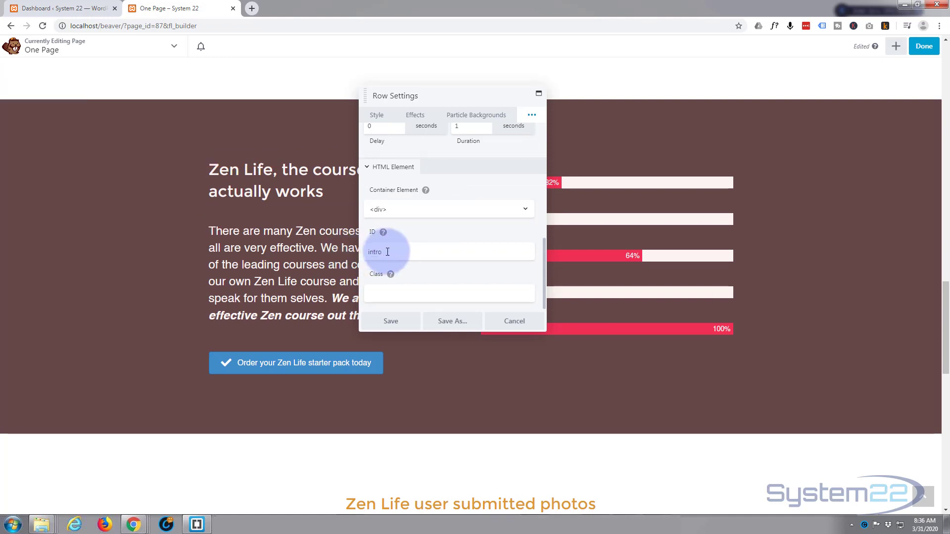
left_click_drag(385, 252, 363, 255)
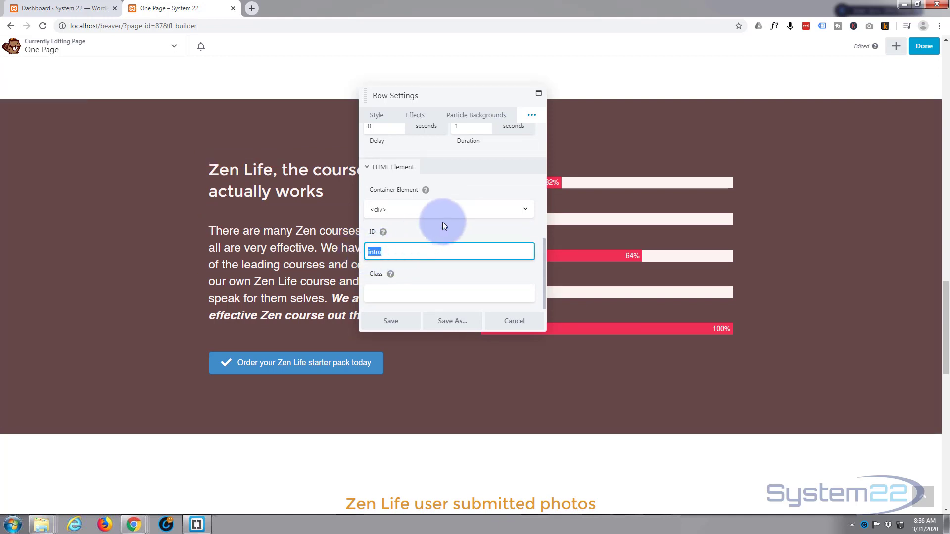
type("stats")
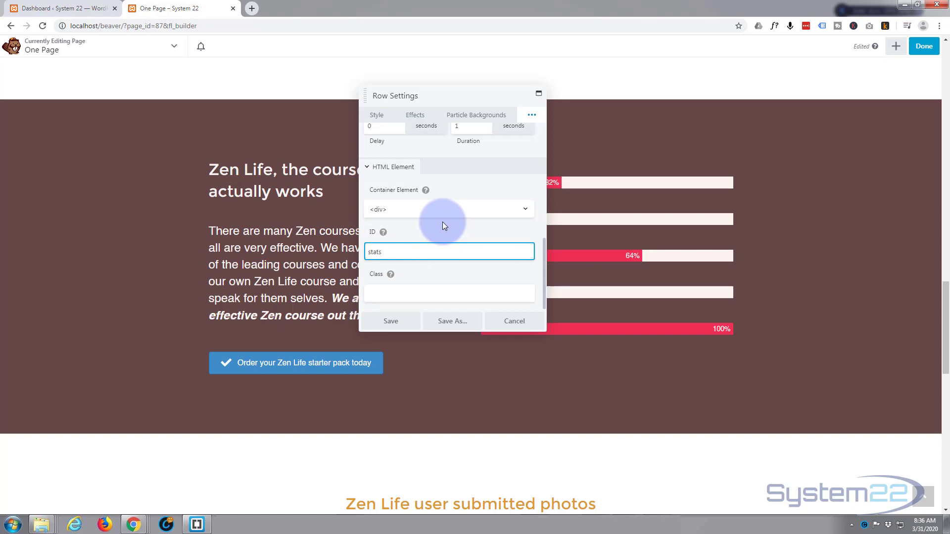
left_click(409, 322)
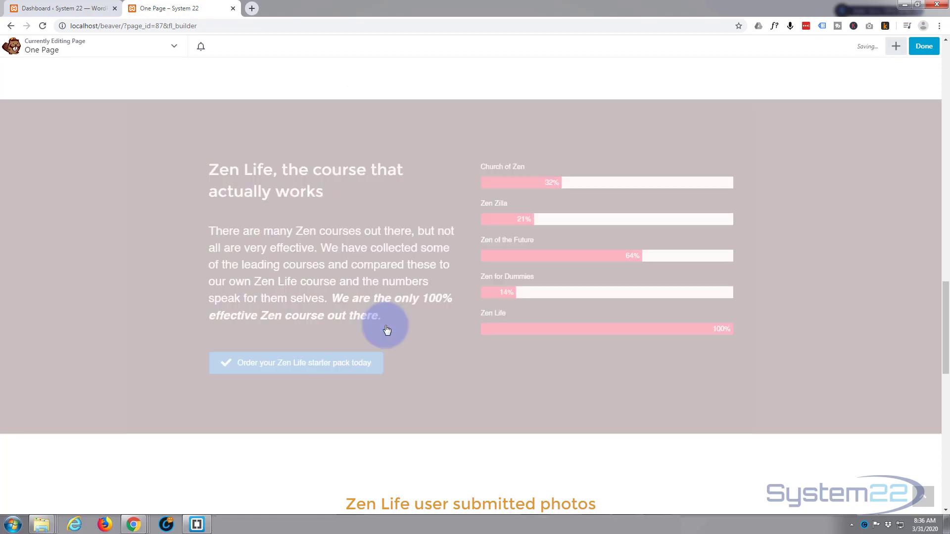
- Open the 'good karma' signup row's Advanced settings, set its HTML ID to 'sign', and save
scroll(386, 330, "down", 5)
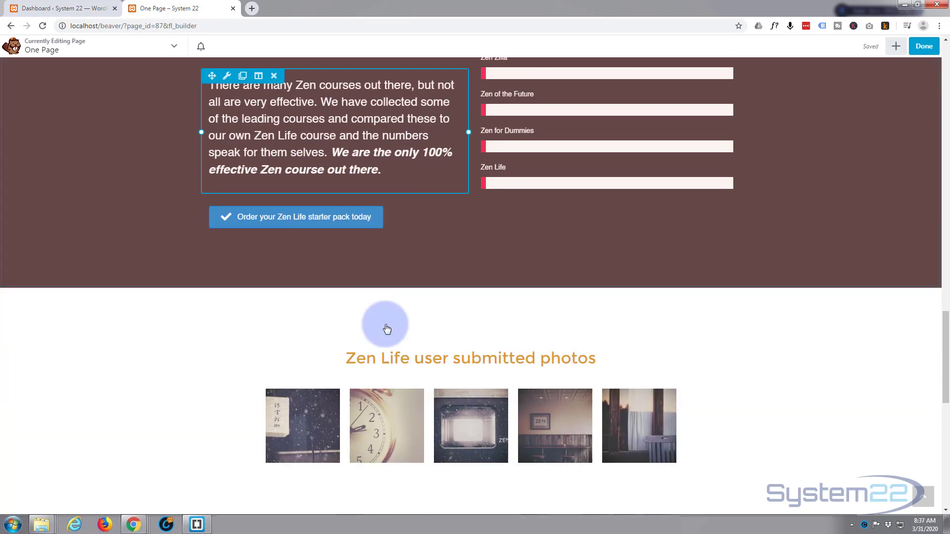
scroll(387, 330, "down", 2)
scroll(386, 329, "down", 4)
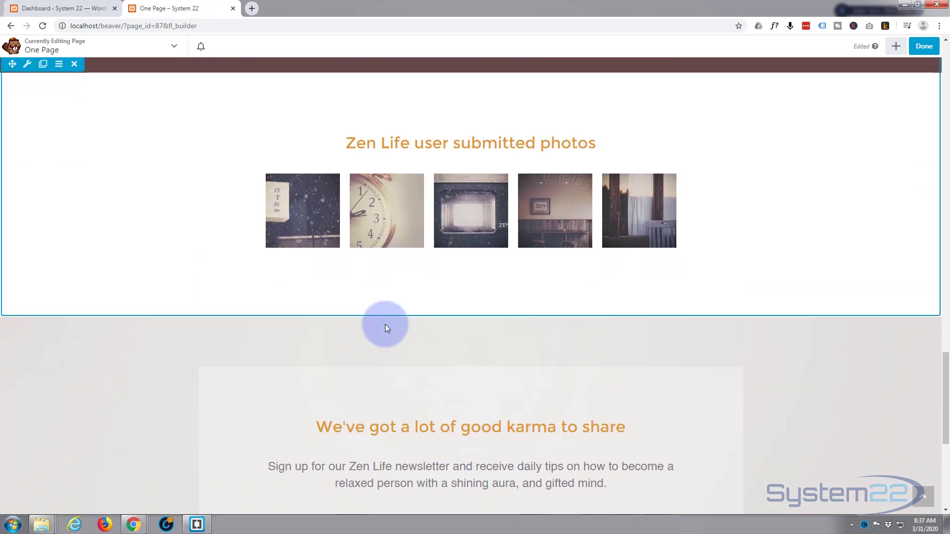
scroll(387, 329, "down", 3)
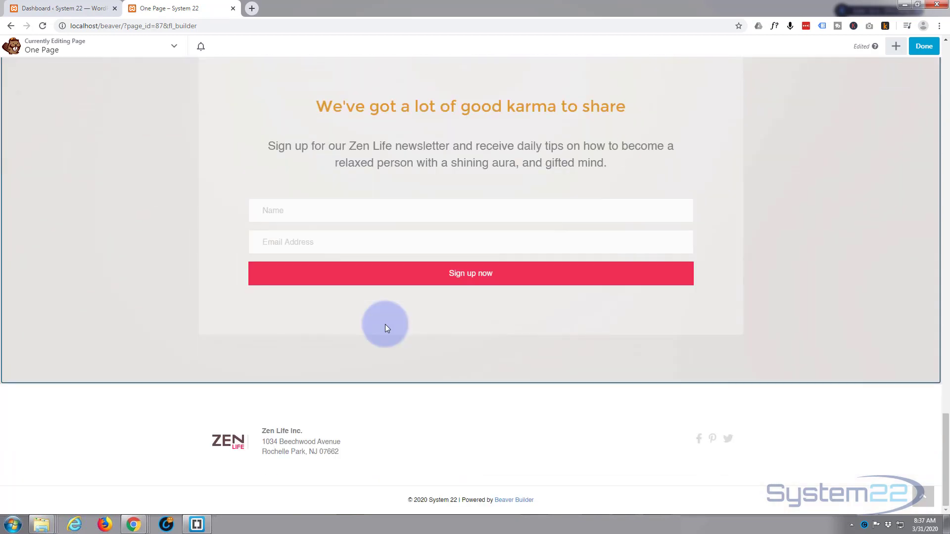
scroll(386, 329, "up", 2)
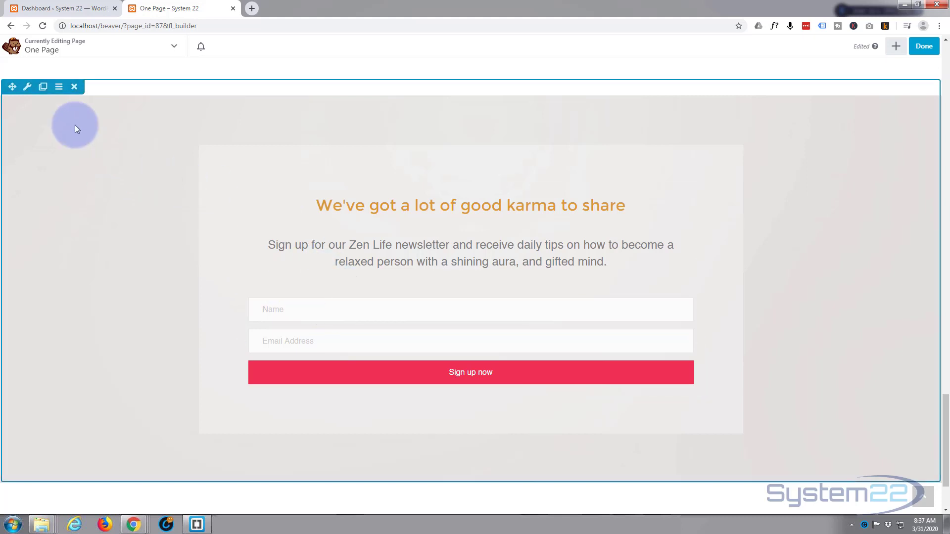
left_click(27, 87)
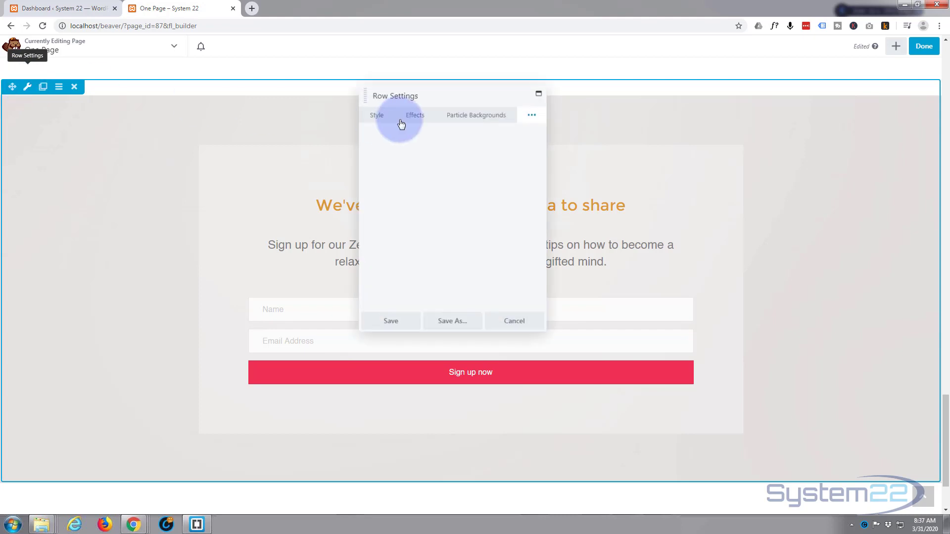
left_click(532, 115)
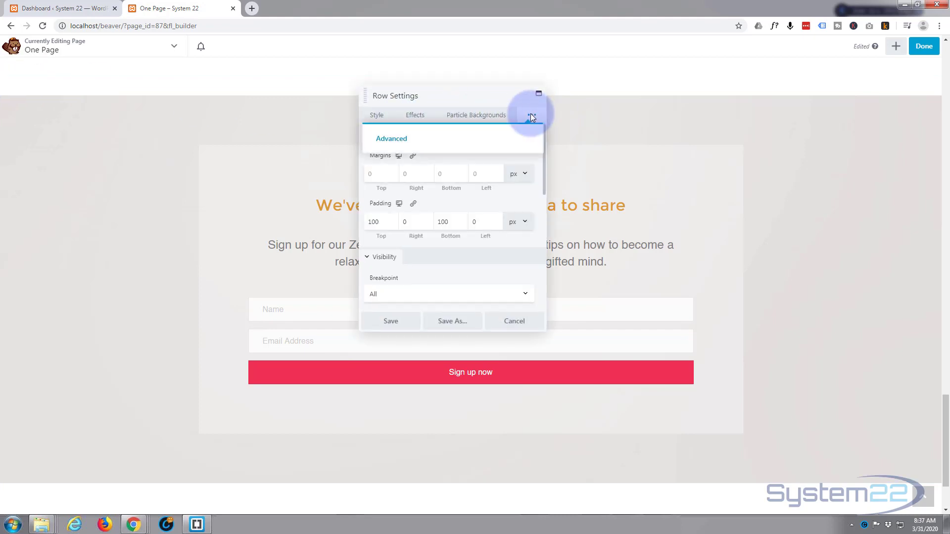
scroll(524, 130, "down", 2)
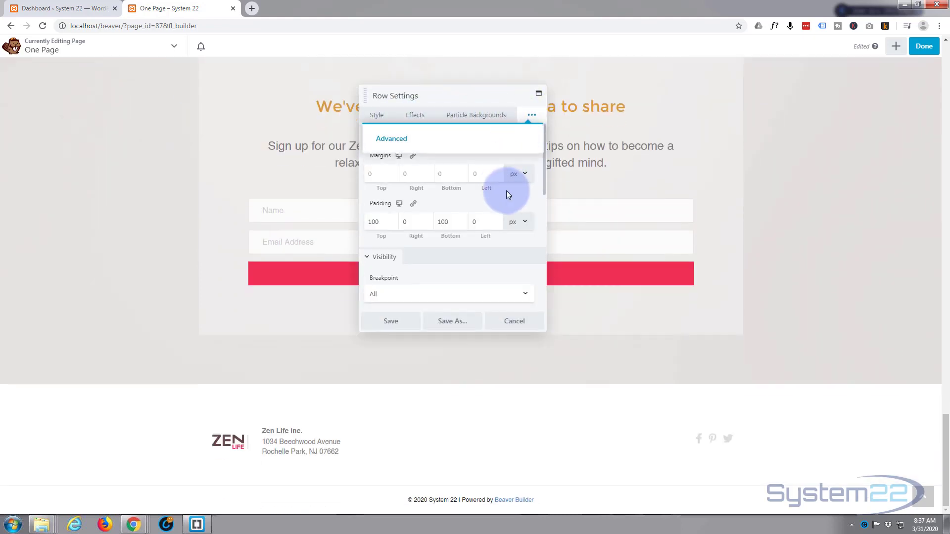
scroll(510, 192, "down", 4)
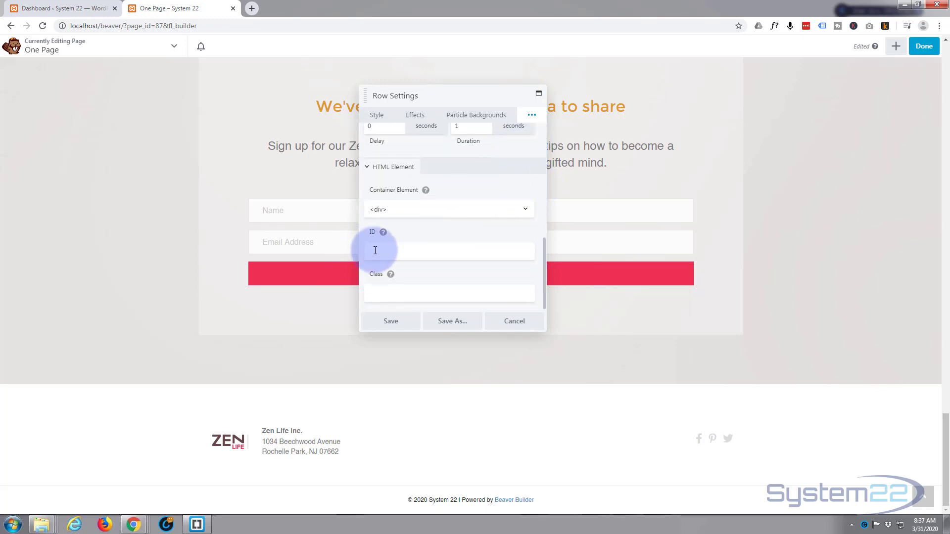
mouse_move(426, 190)
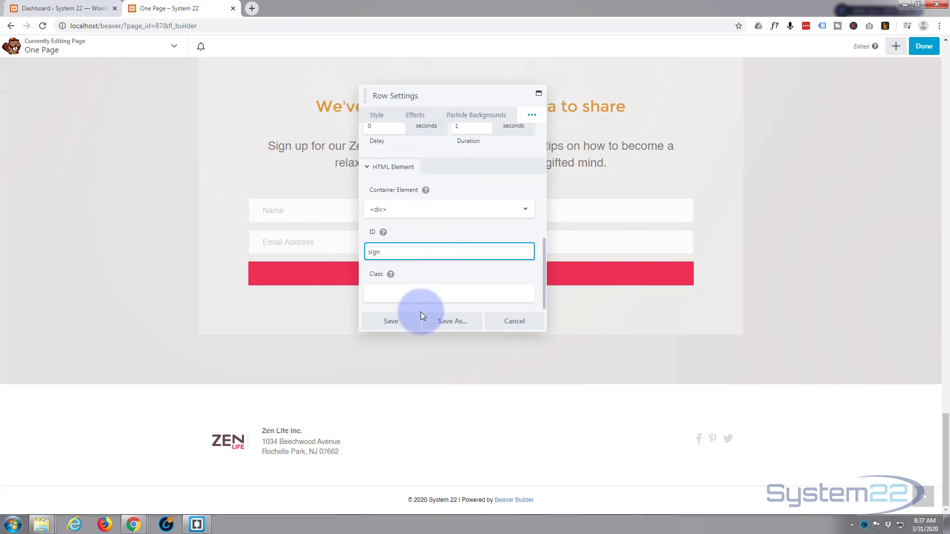
left_click(387, 324)
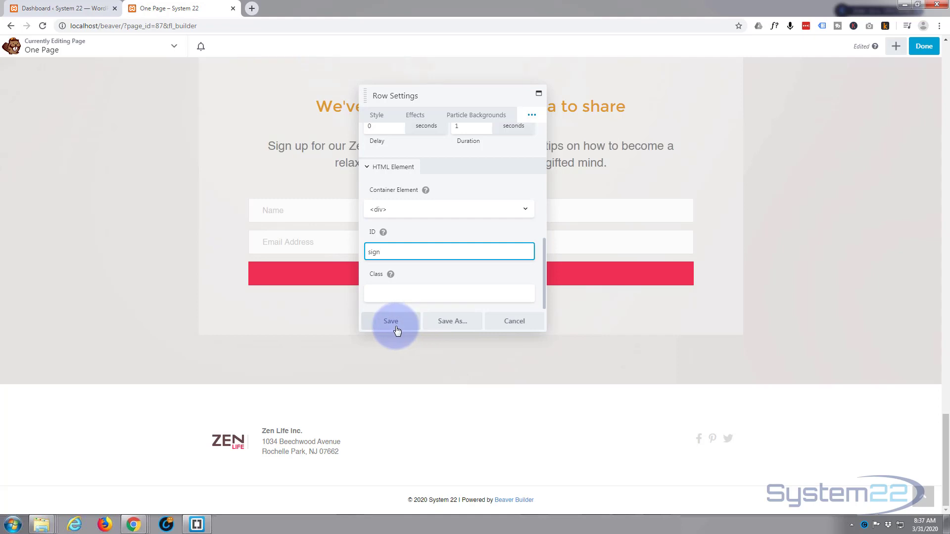
left_click(396, 327)
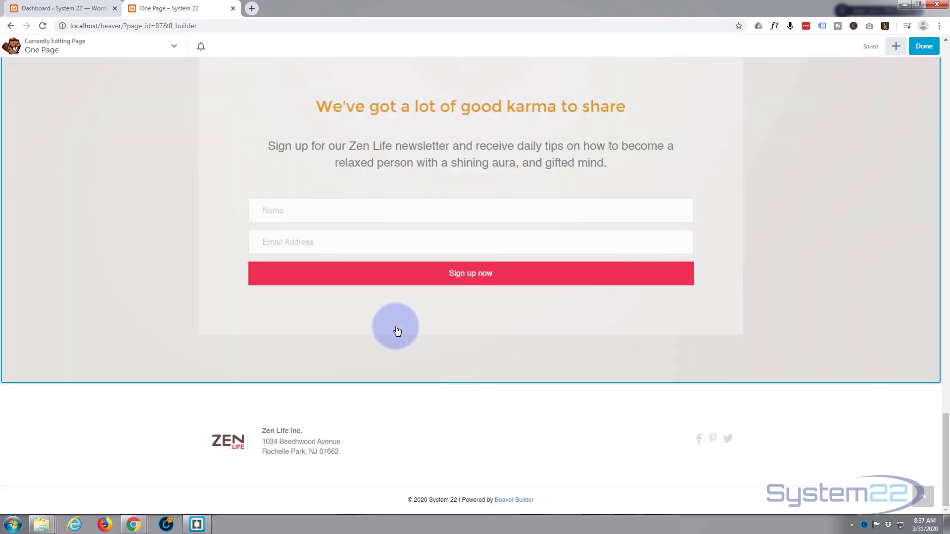
scroll(396, 329, "up", 8)
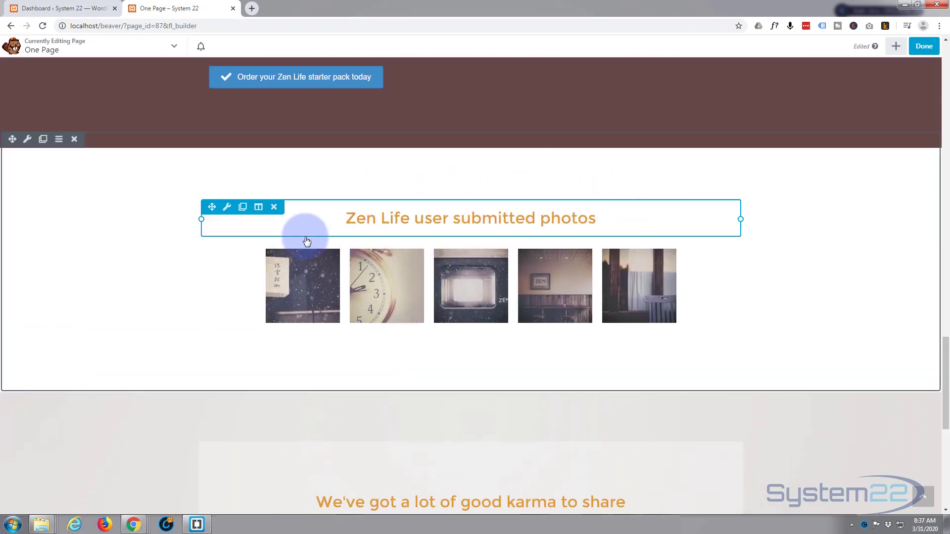
scroll(378, 233, "up", 6)
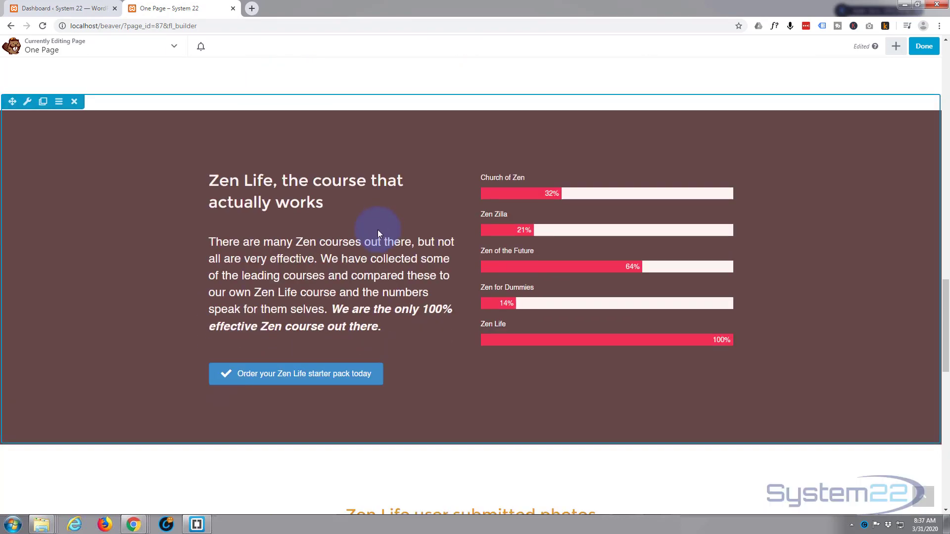
scroll(378, 229, "down", 7)
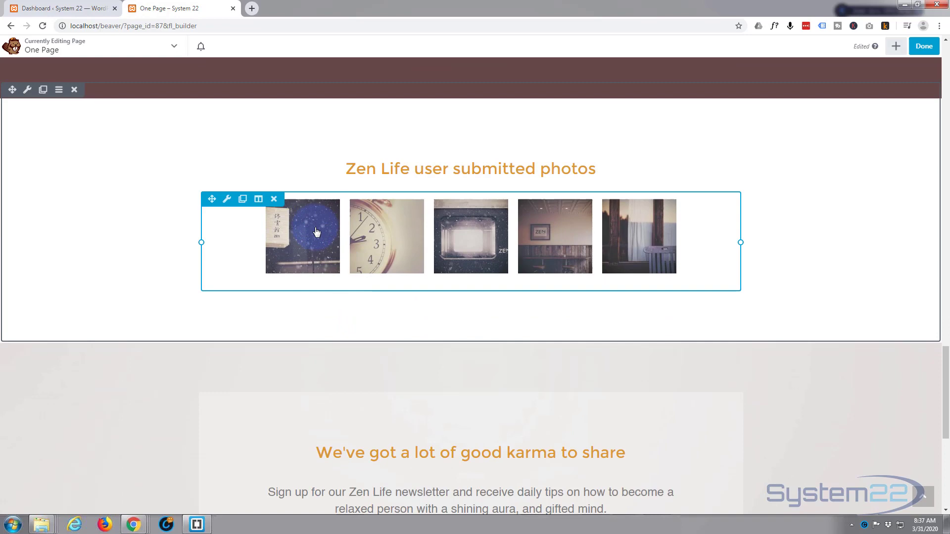
left_click(317, 232)
left_click(383, 116)
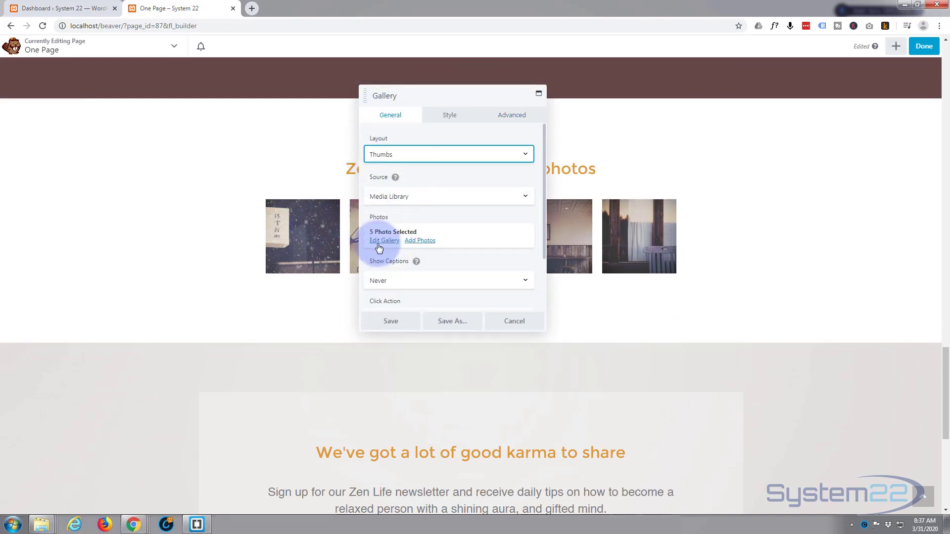
left_click(379, 242)
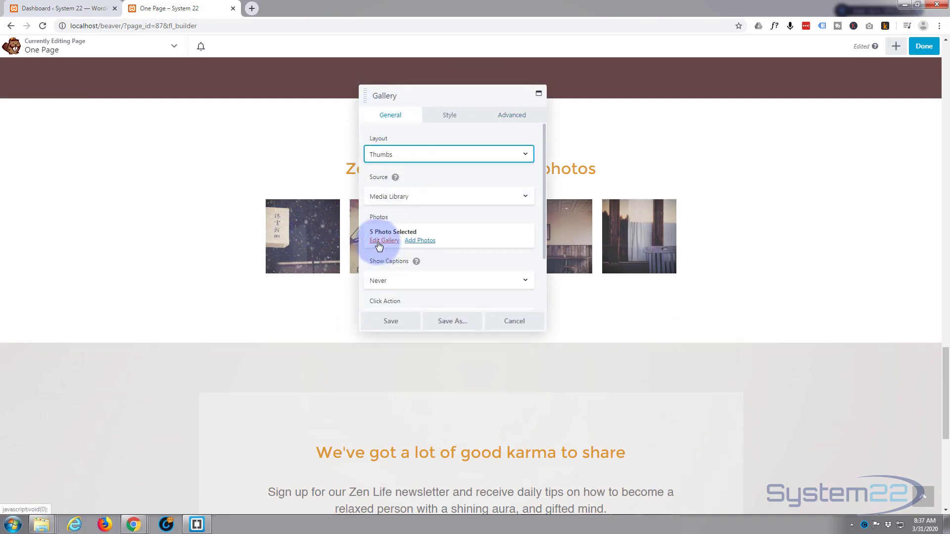
left_click(391, 326)
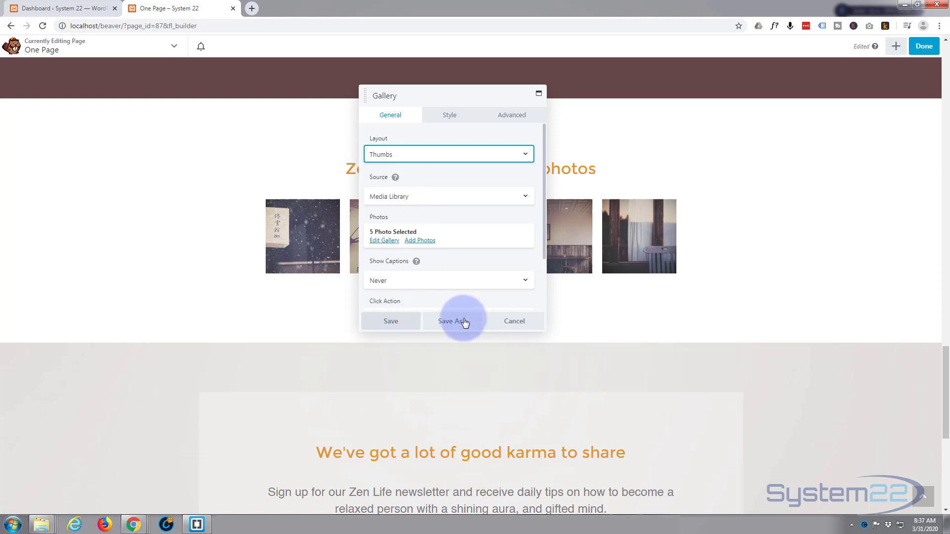
left_click(510, 322)
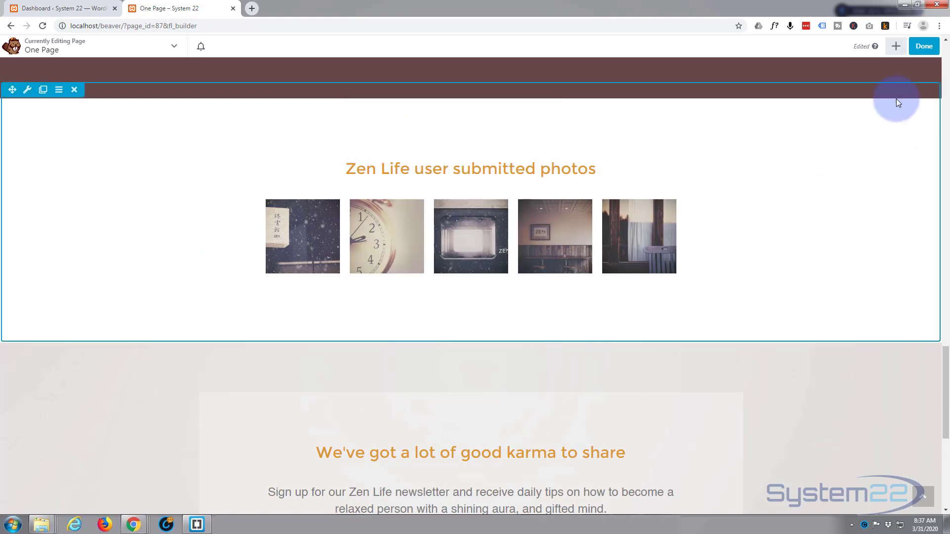
scroll(892, 96, "up", 10)
scroll(891, 95, "up", 20)
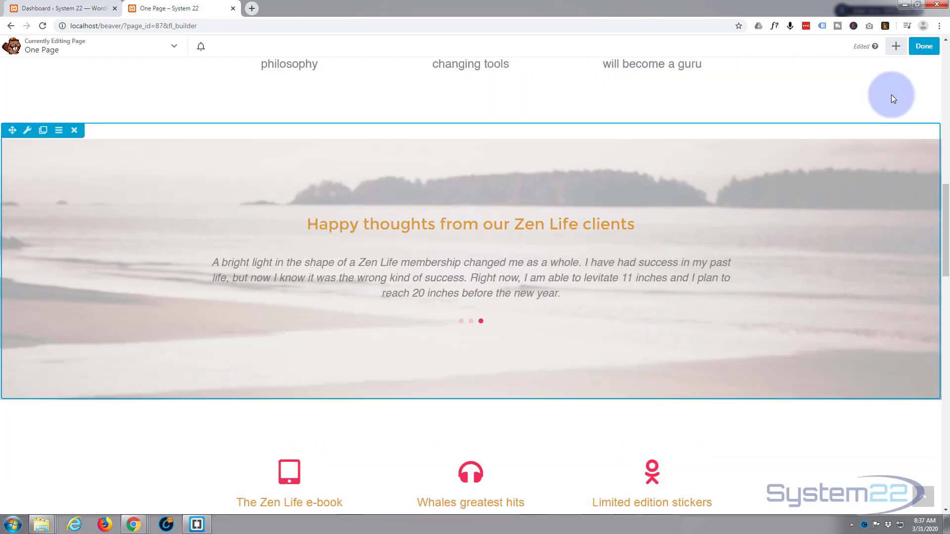
scroll(892, 95, "up", 2)
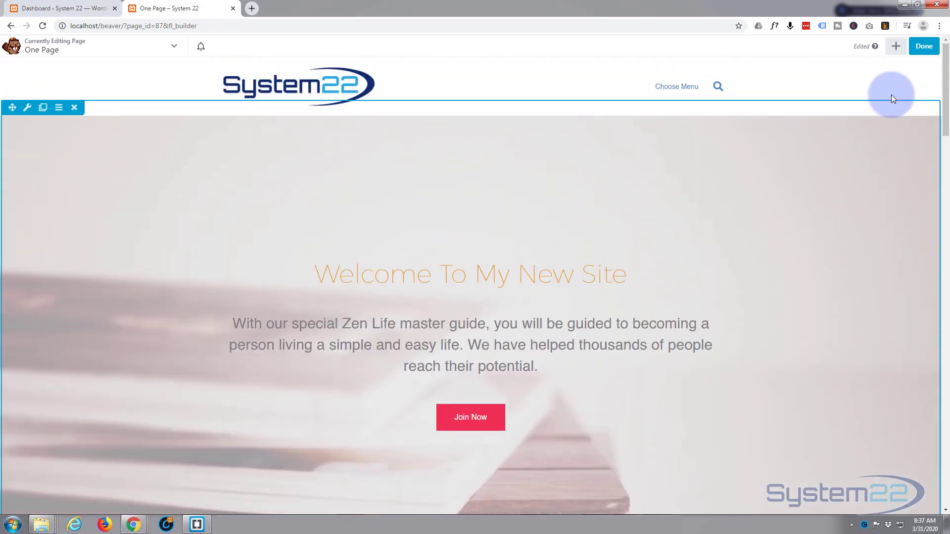
- Publish the One Page layout changes from the Done menu
left_click(920, 48)
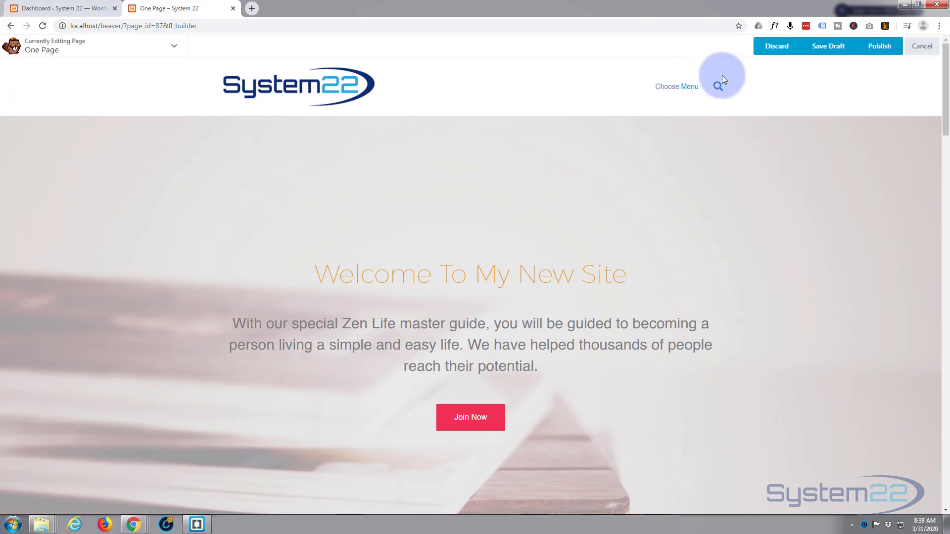
left_click(879, 46)
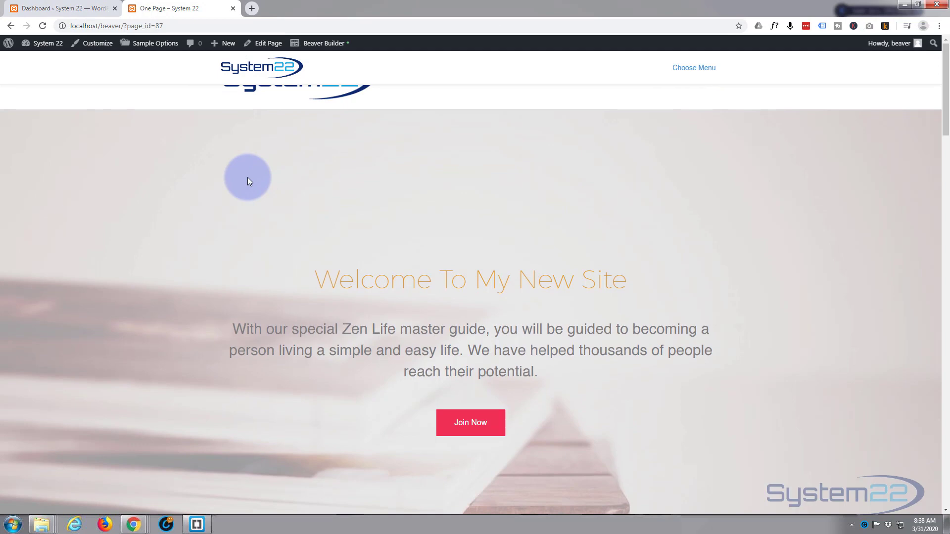
- From the WordPress dashboard's Menus page, create an empty menu named 'one-page'
left_click(47, 11)
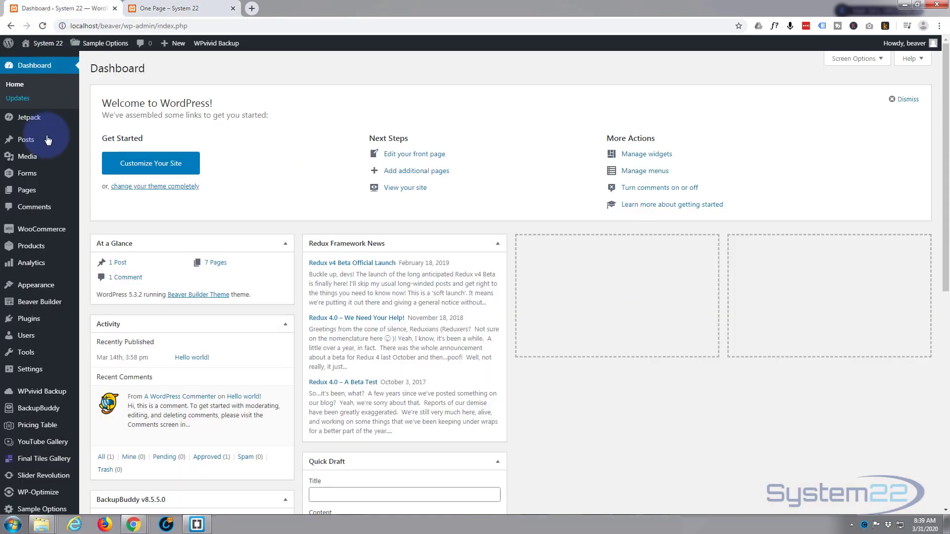
mouse_move(75, 287)
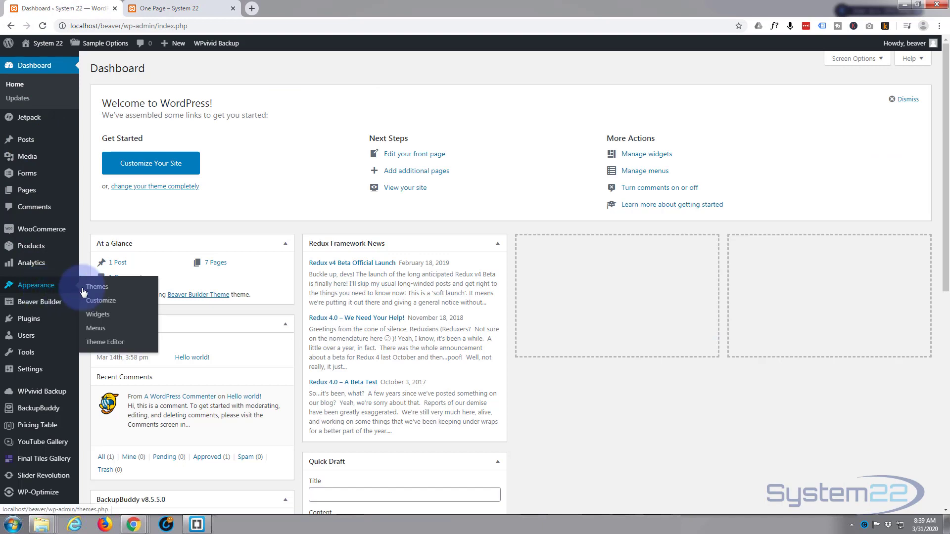
left_click(95, 329)
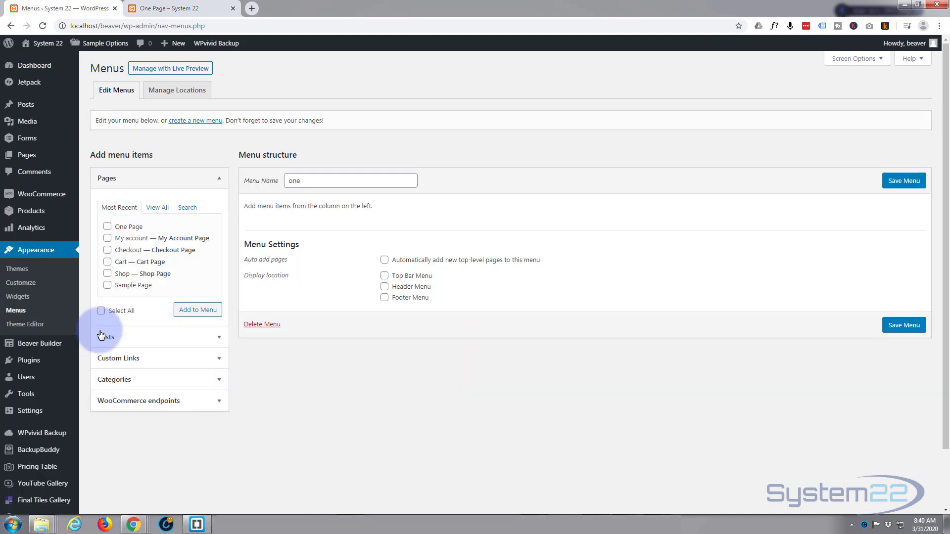
left_click(199, 123)
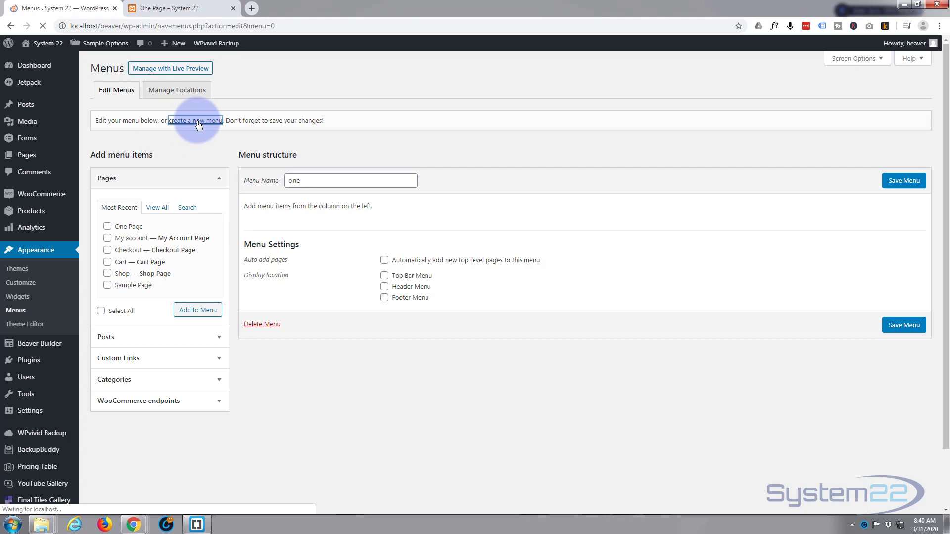
left_click(314, 180)
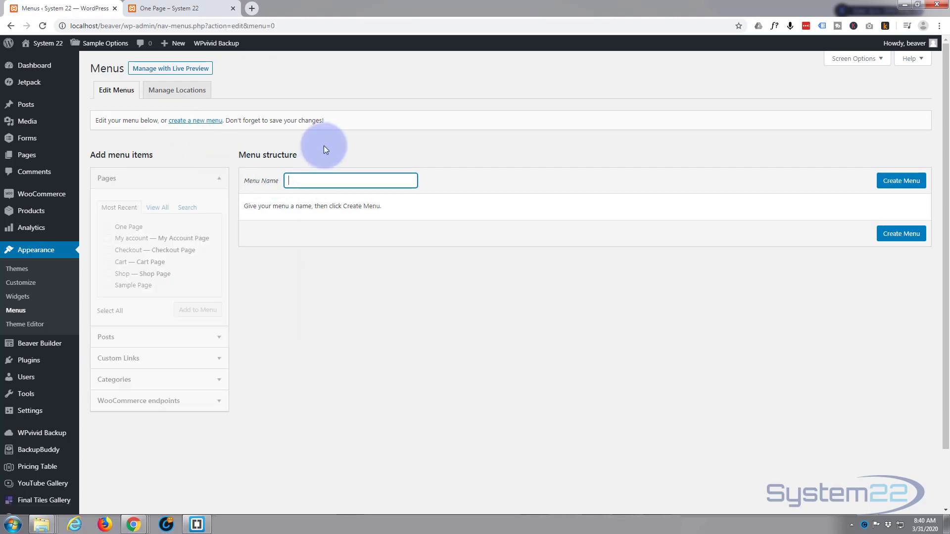
type("one")
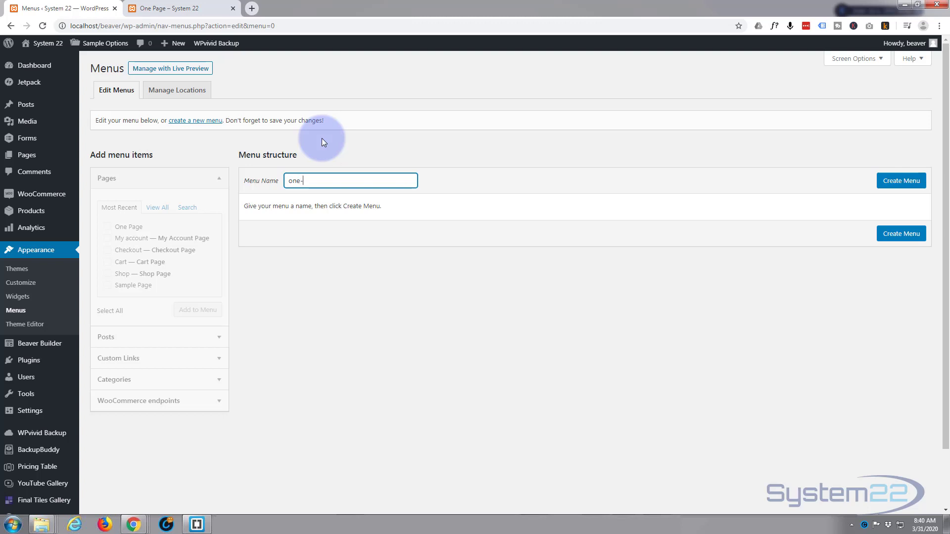
type("-page")
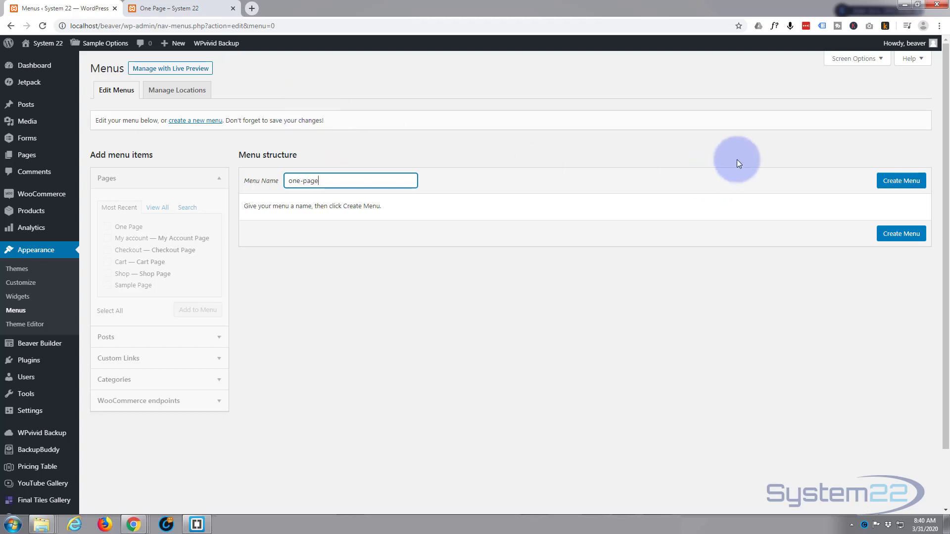
left_click(901, 180)
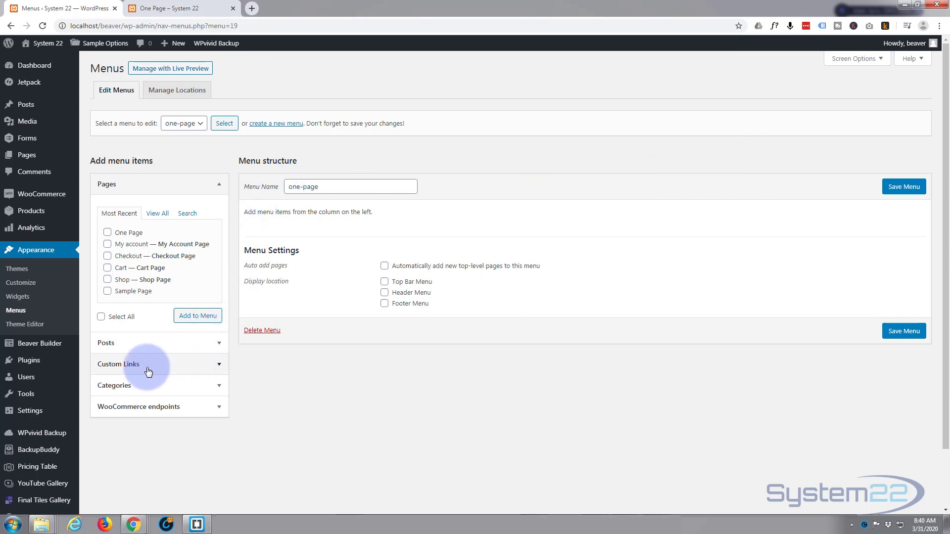
- Add a custom link labelled 'Home' with URL '#' to the one-page menu
left_click(189, 369)
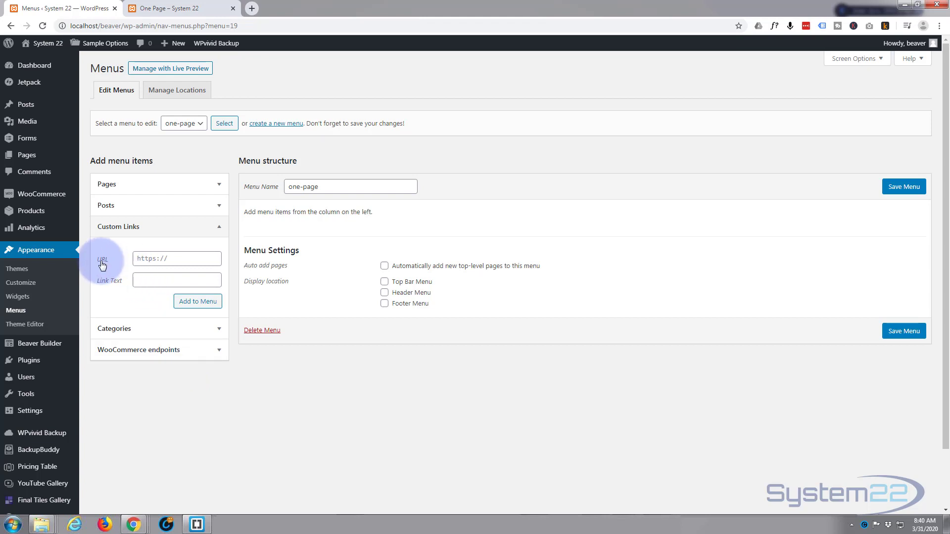
left_click(143, 258)
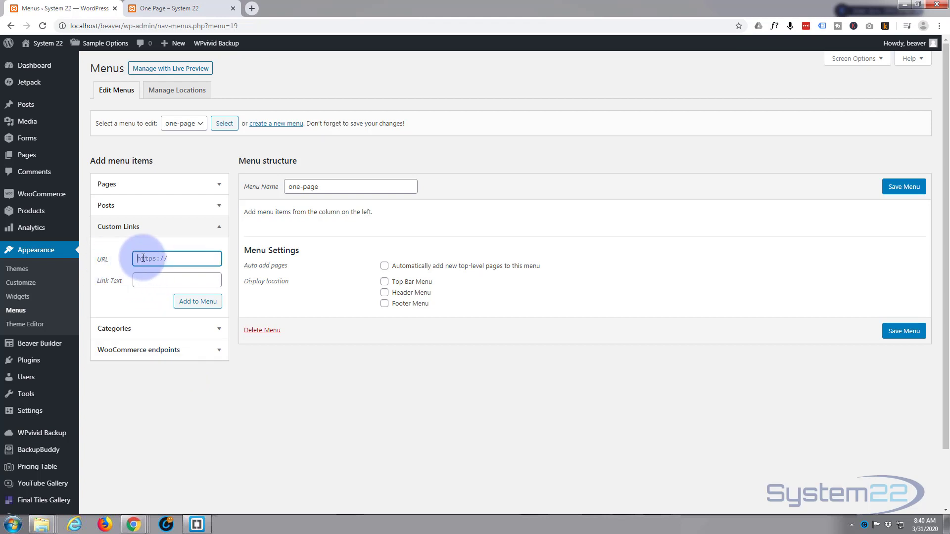
type("#")
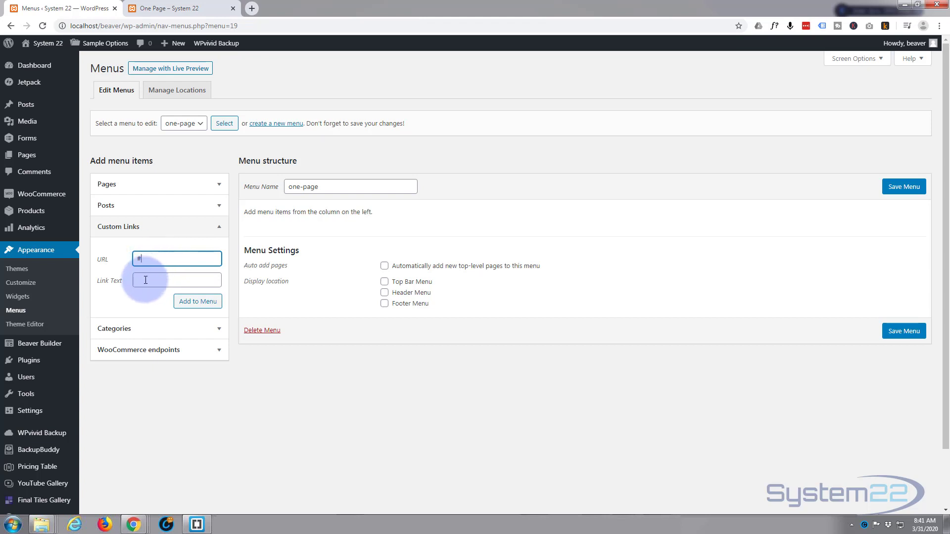
left_click(139, 279)
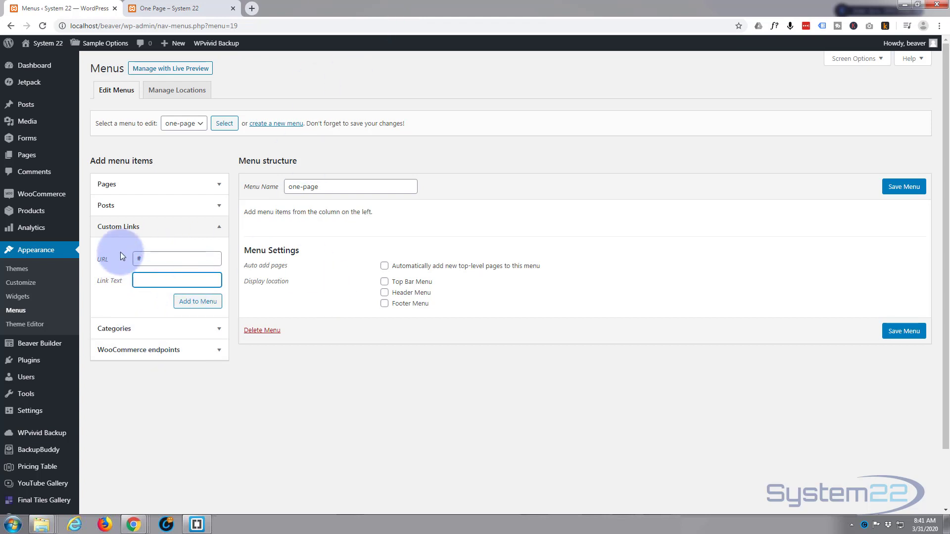
type("Home")
left_click(201, 304)
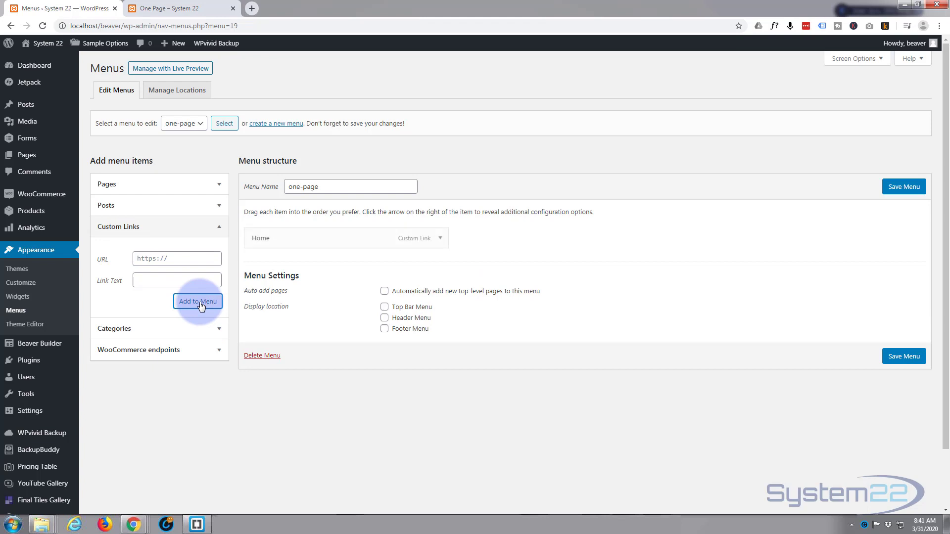
- Add About (#intro) and Testimonials (#test) custom links to the one-page menu
left_click(134, 258)
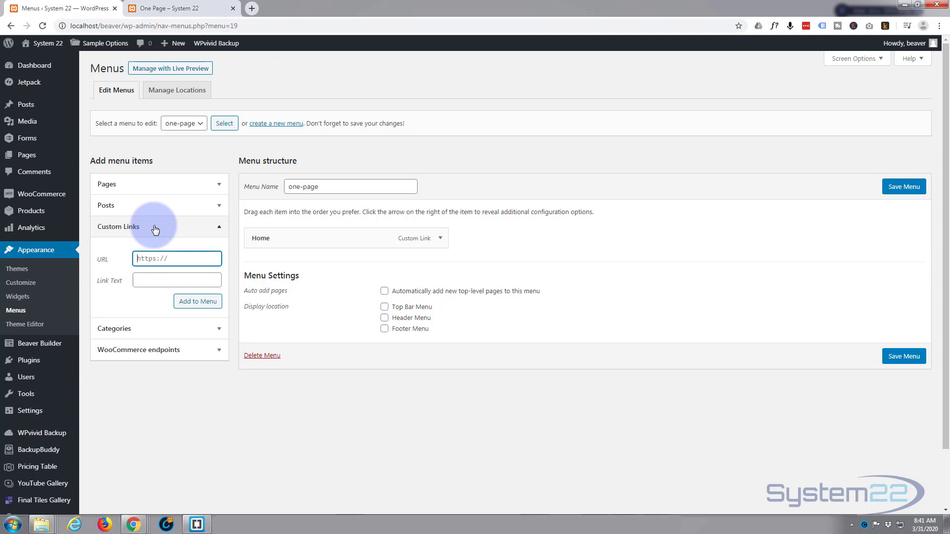
type("#intro")
left_click(140, 281)
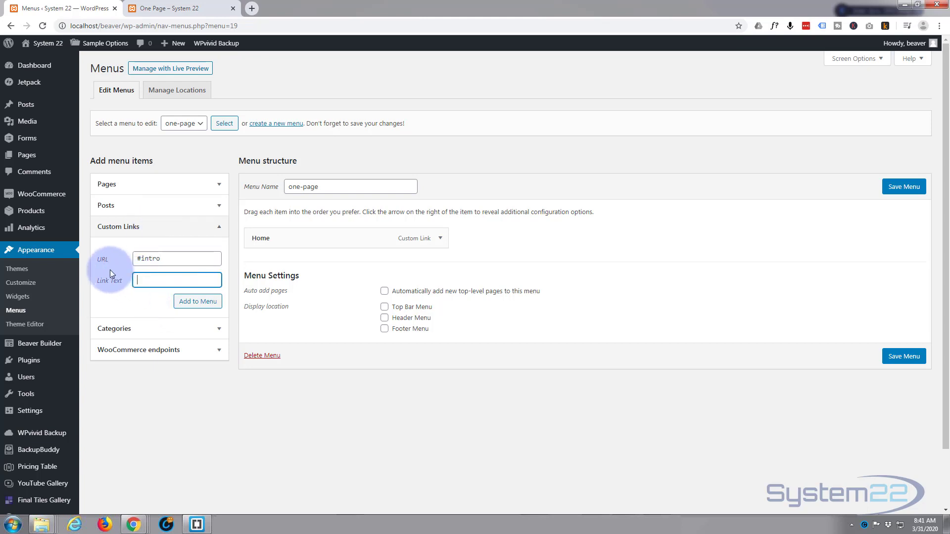
type("About")
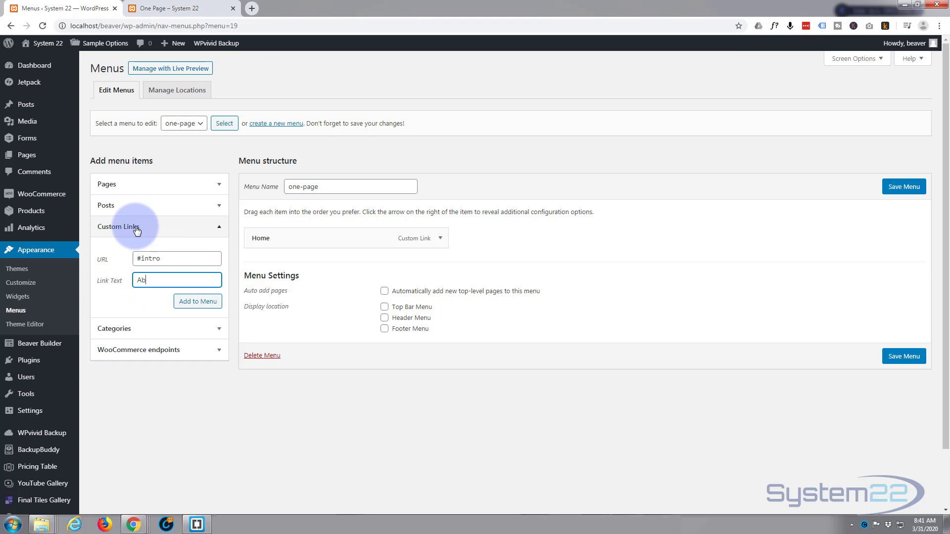
left_click(191, 304)
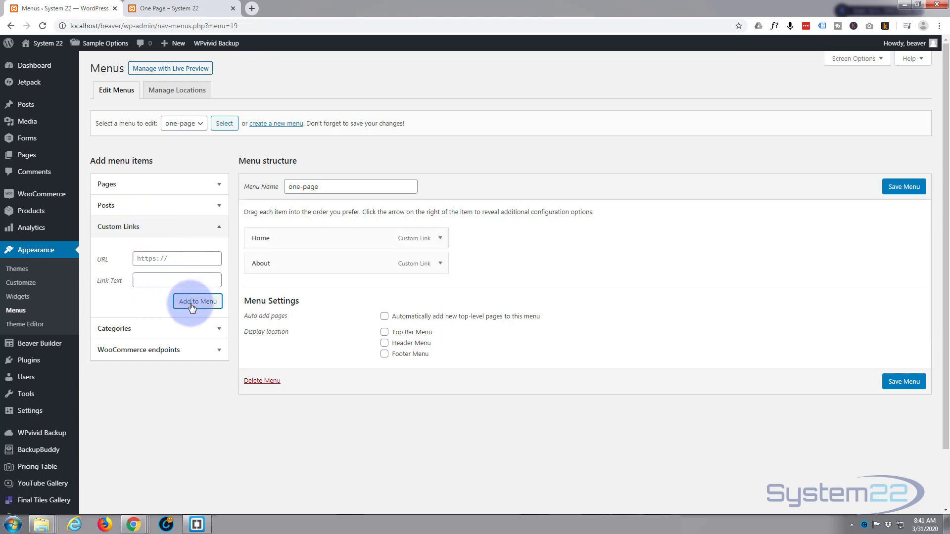
left_click(139, 260)
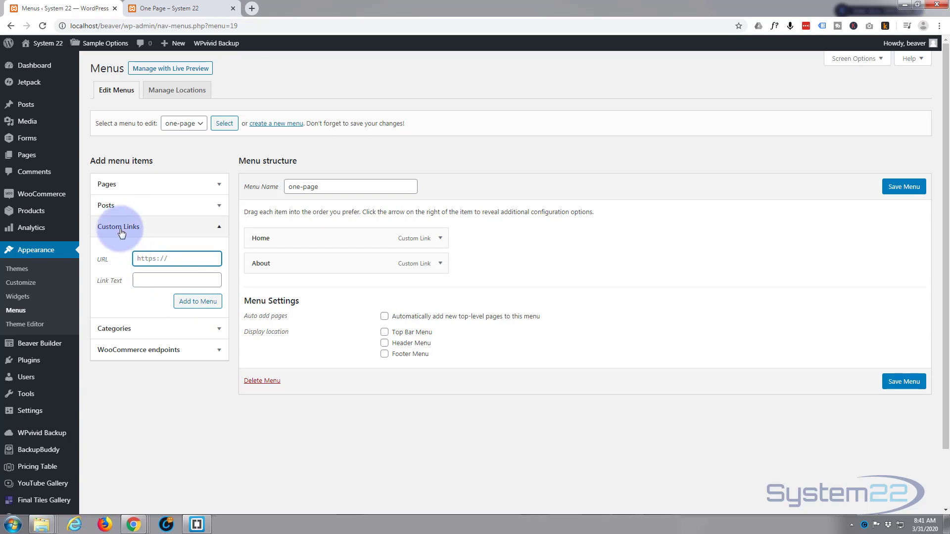
type("#test")
left_click(143, 282)
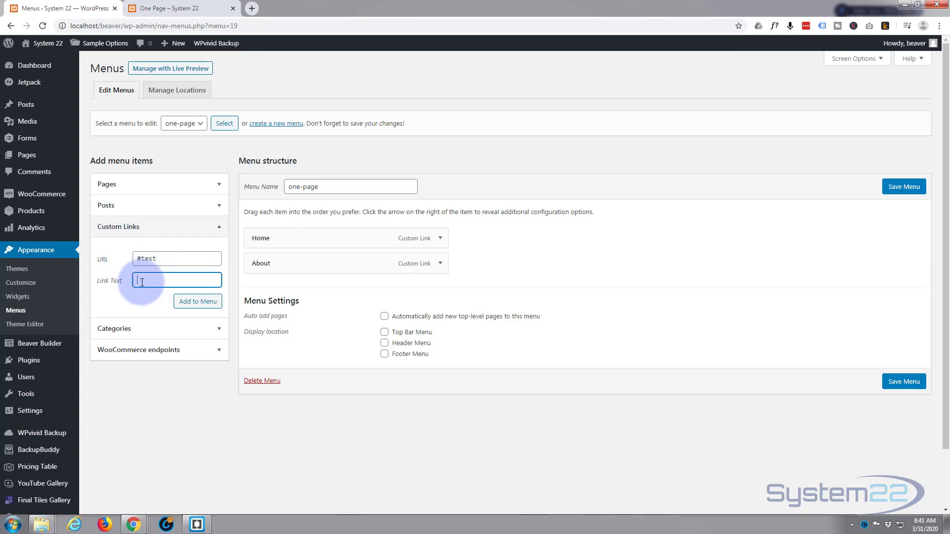
type("Testimonials")
left_click(193, 307)
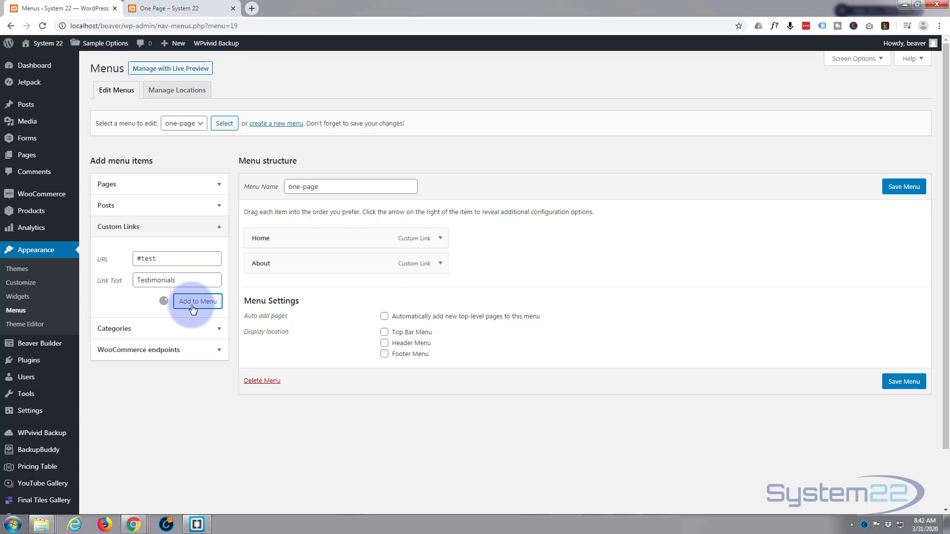
- Add Stats (#stats) and Sign Up (#sign) custom links, then save the menu
left_click(144, 258)
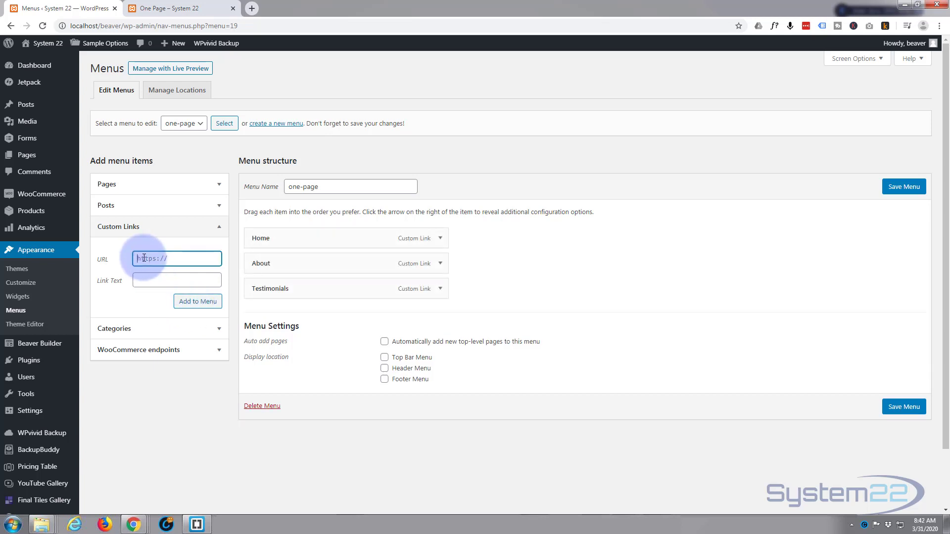
type("#stats")
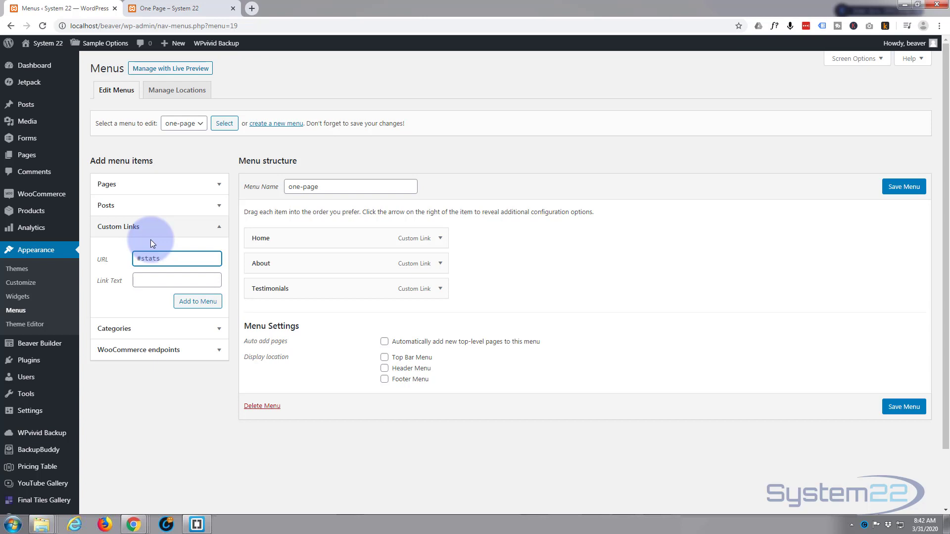
left_click(137, 281)
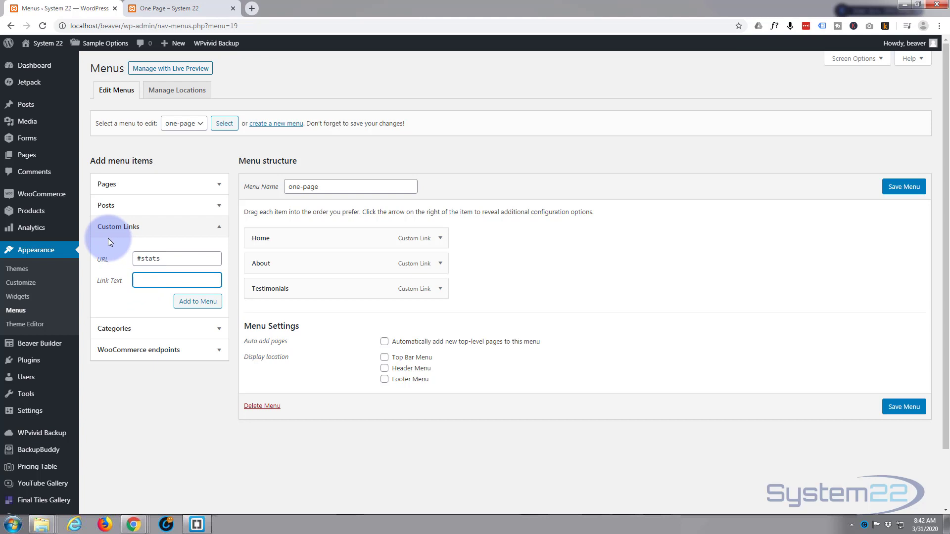
type("Stats")
left_click(190, 305)
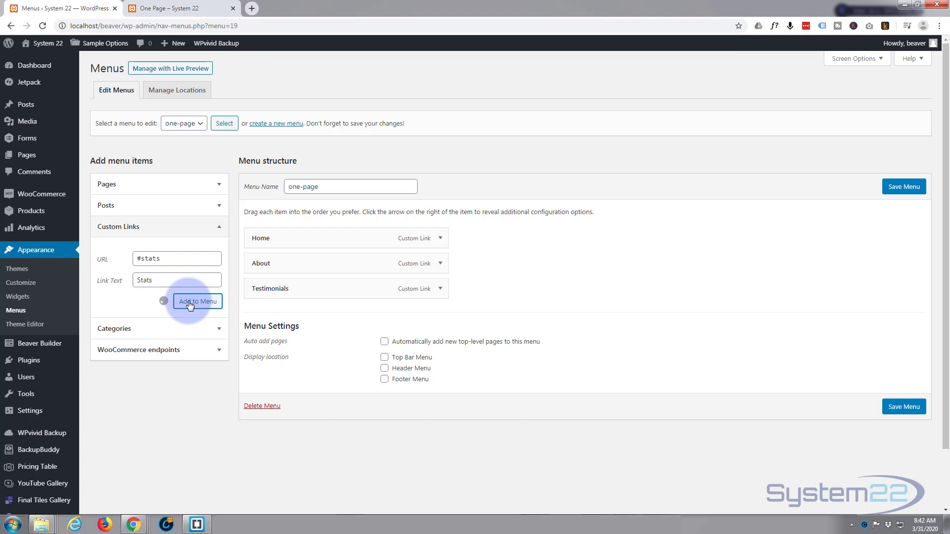
left_click(143, 258)
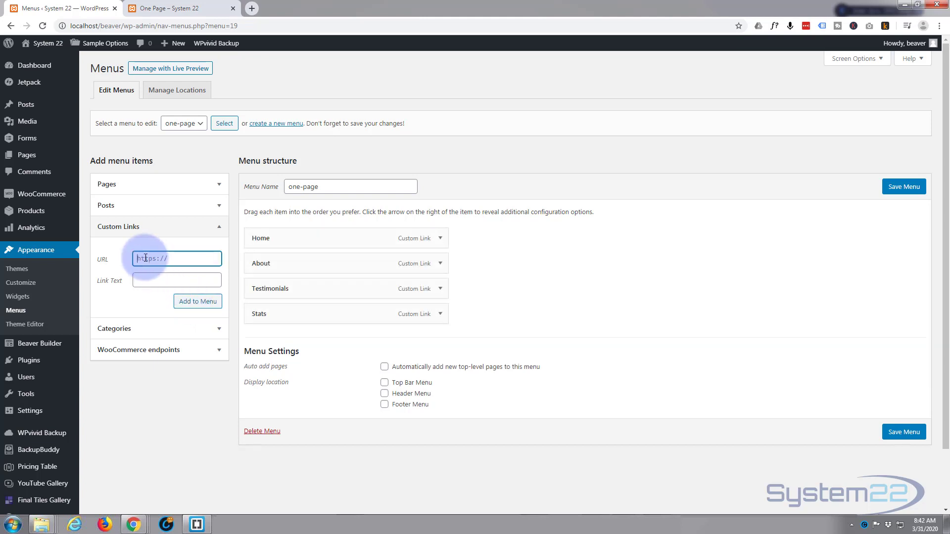
type("#sign")
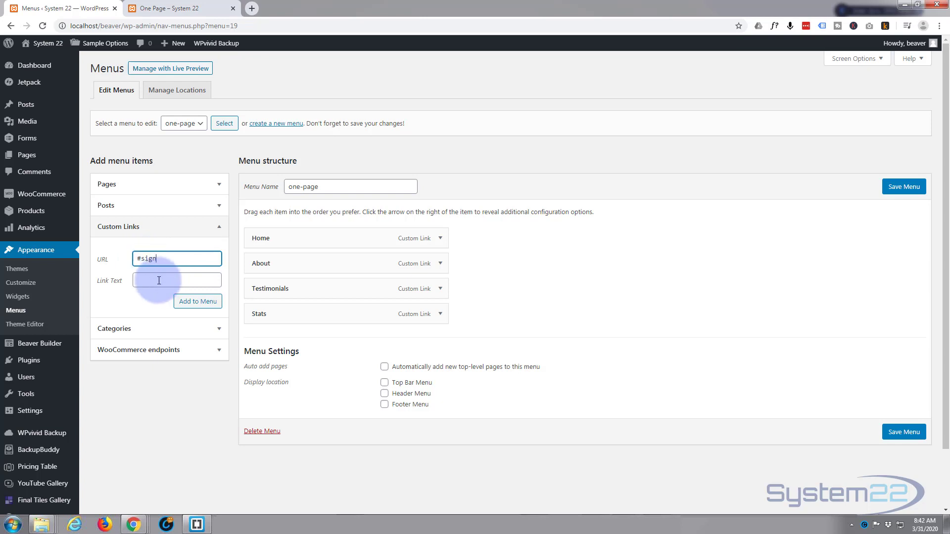
left_click(136, 280)
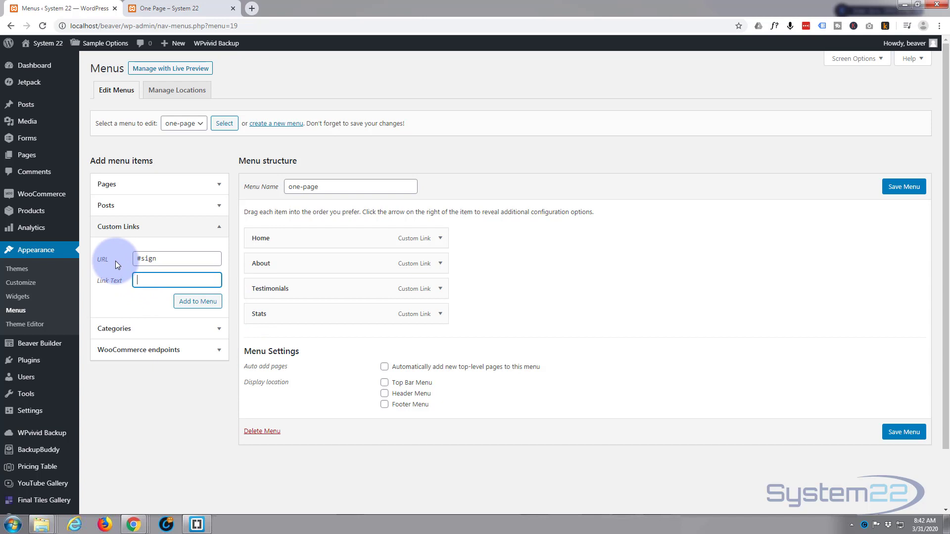
type("gn Up")
left_click(198, 303)
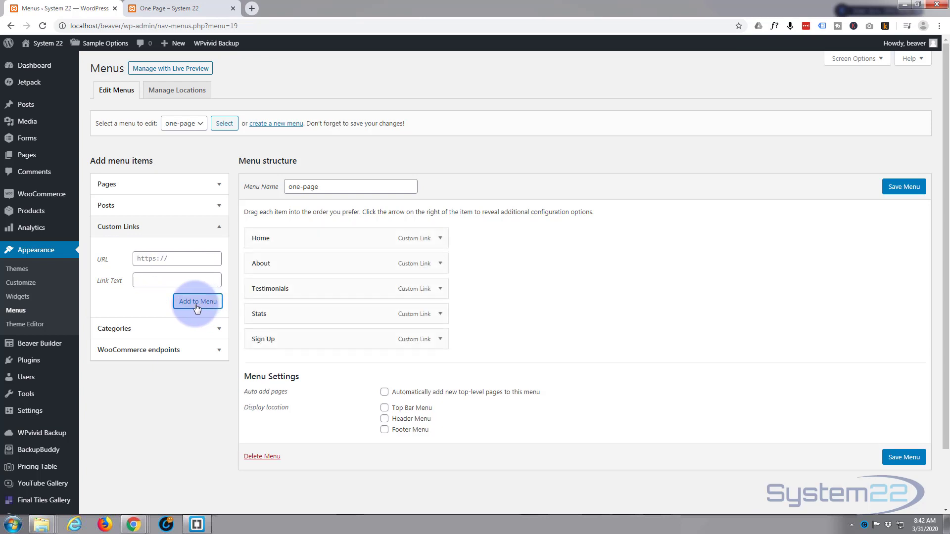
left_click(902, 191)
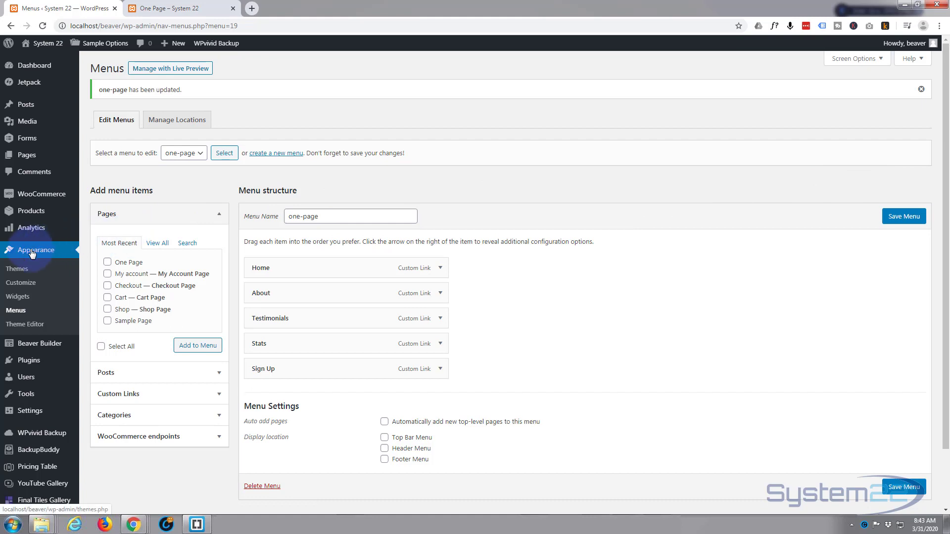
- In the Customizer's Homepage Settings, choose a static page and set One Page as the homepage
left_click(21, 288)
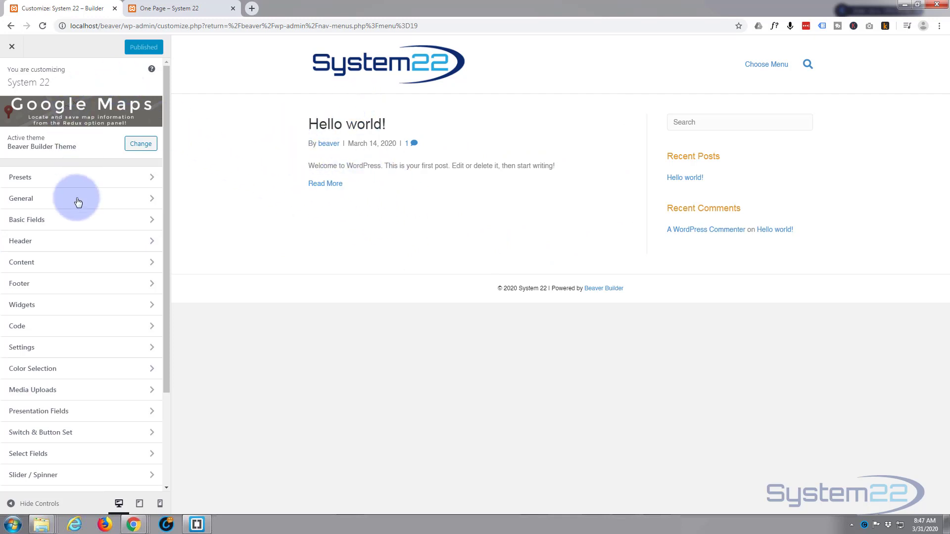
scroll(60, 286, "down", 2)
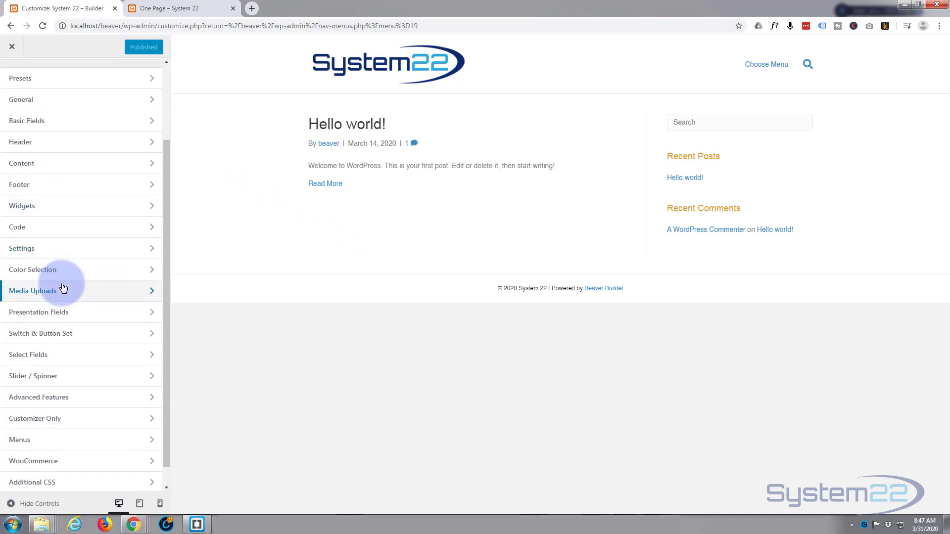
left_click(69, 252)
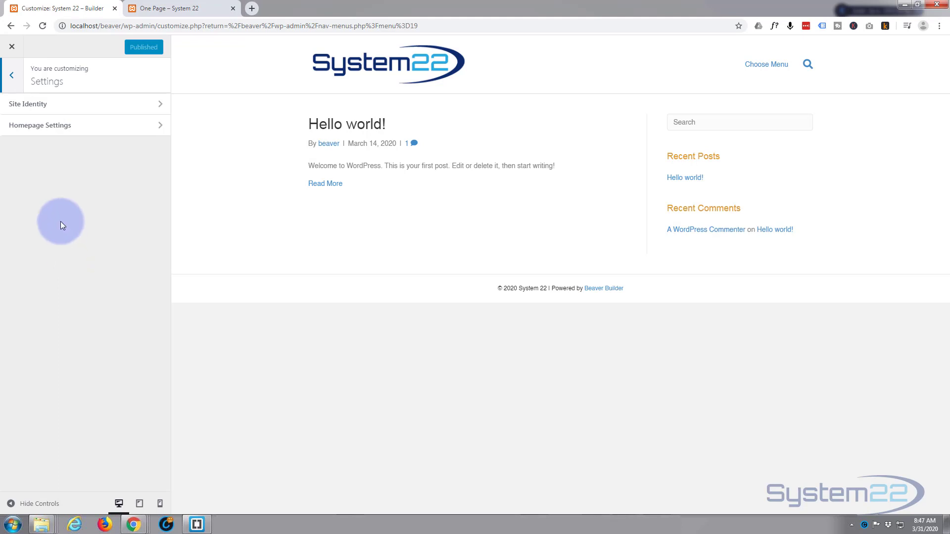
left_click(110, 128)
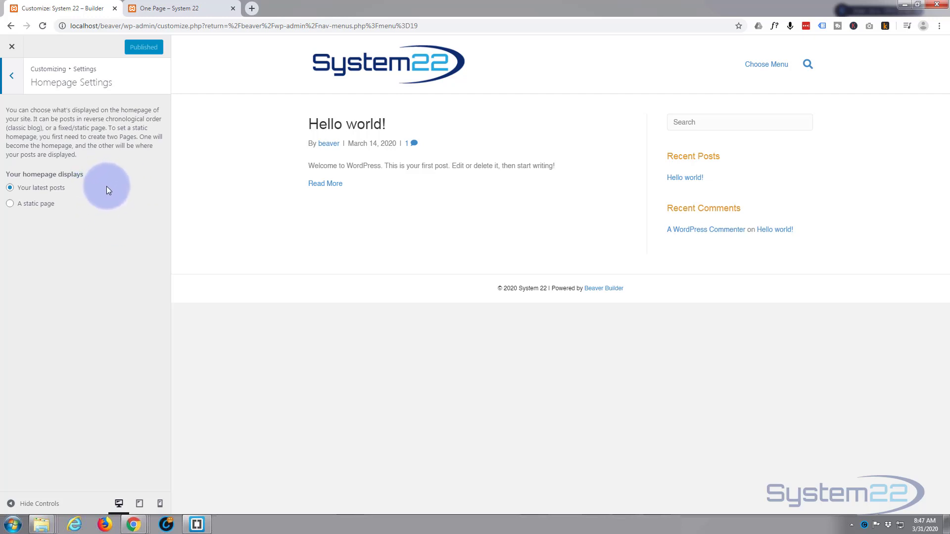
left_click(10, 204)
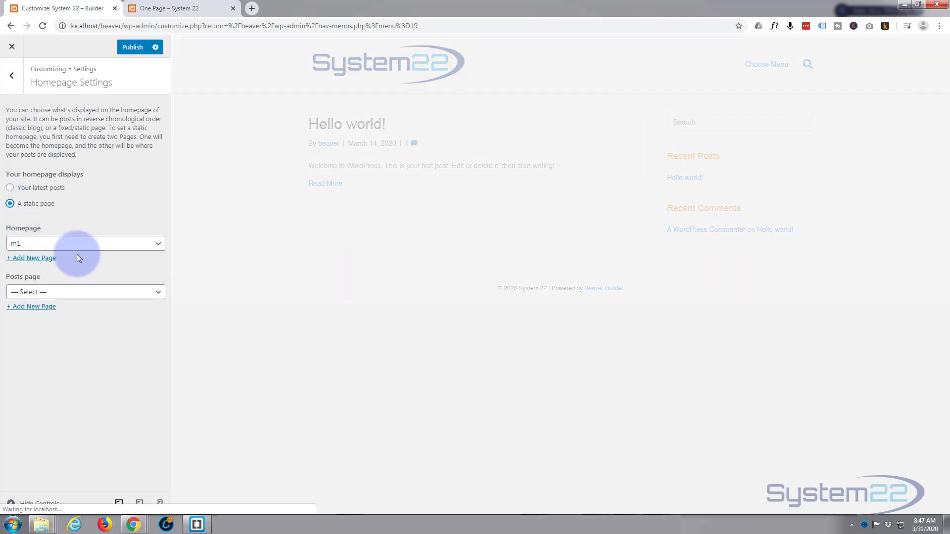
left_click(149, 248)
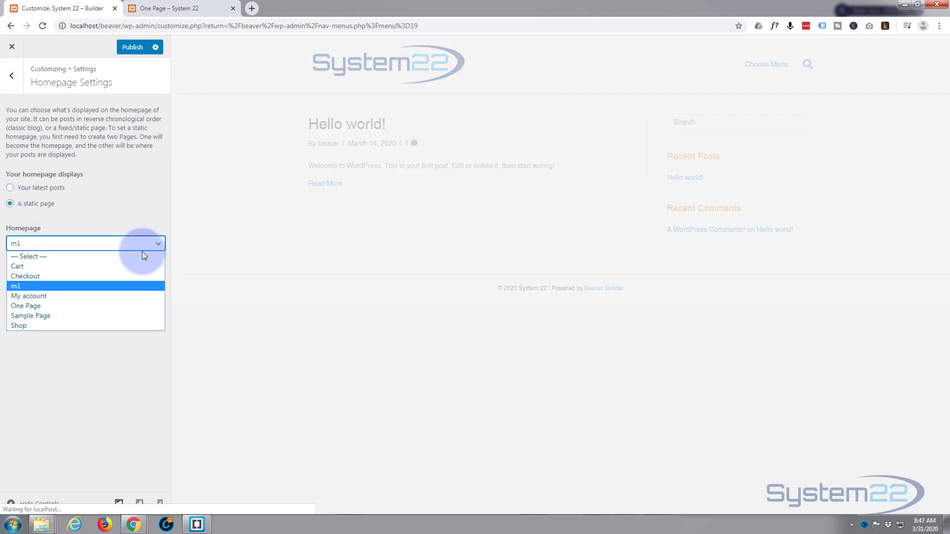
left_click(101, 310)
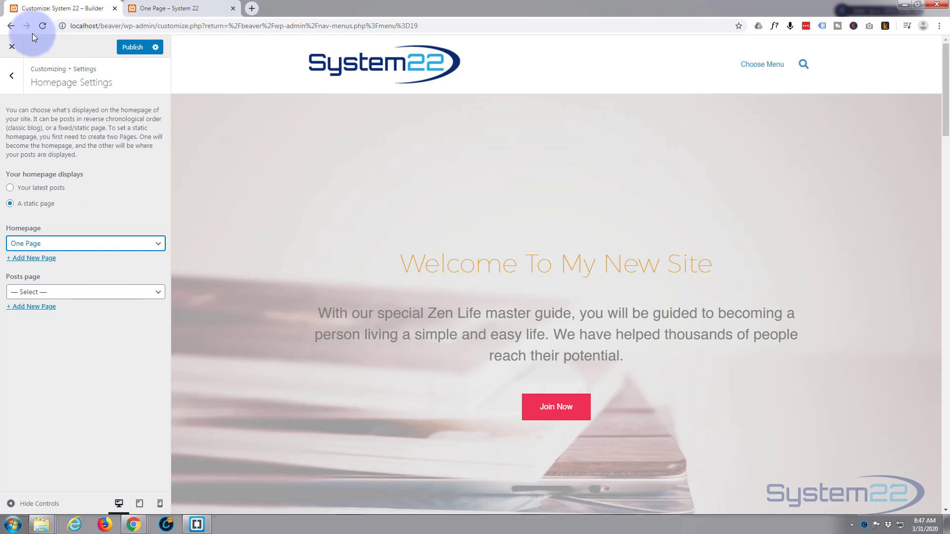
- Assign the one-page menu to the Header Menu location in the Customizer and publish
left_click(12, 74)
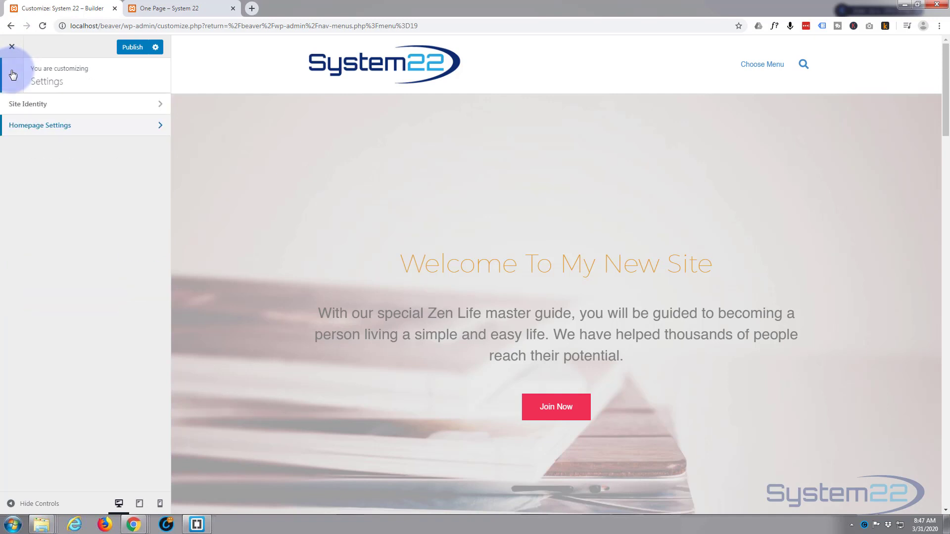
left_click(13, 77)
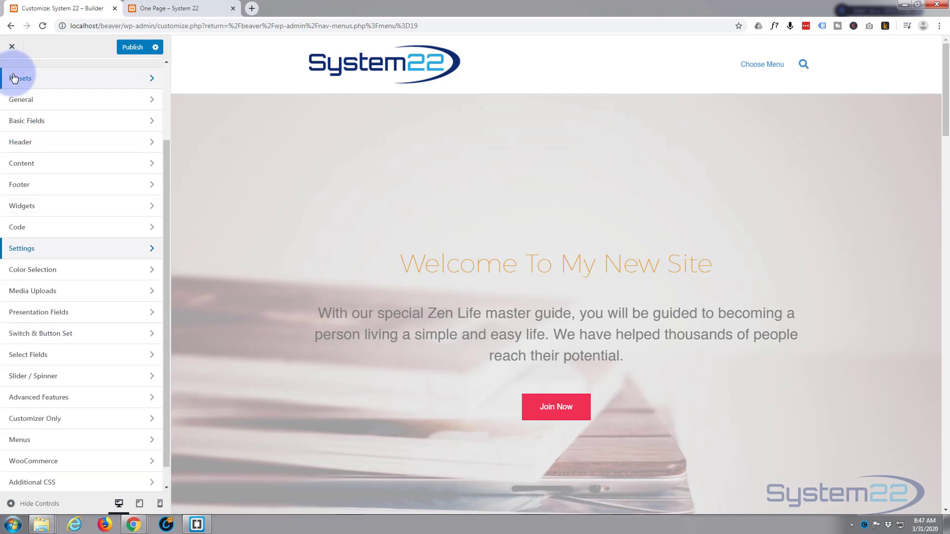
scroll(42, 144, "down", 1)
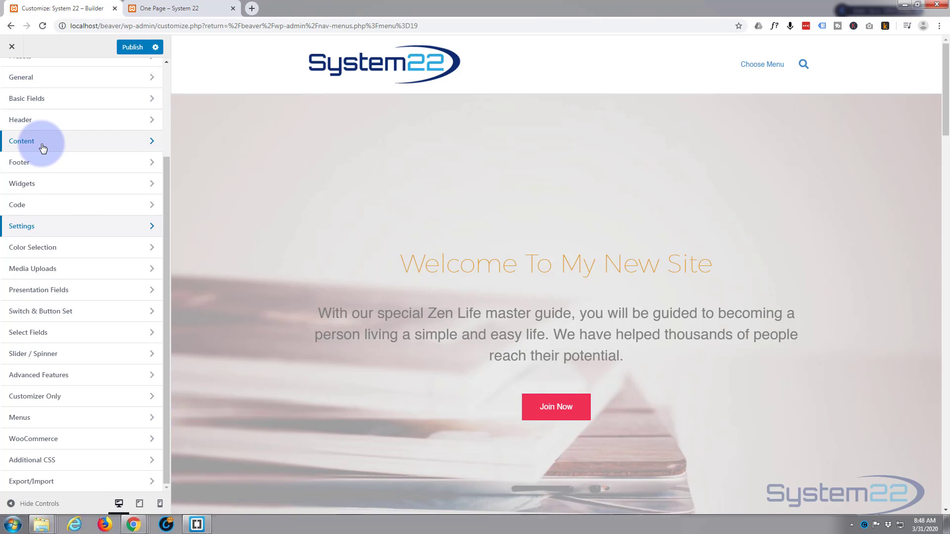
left_click(51, 424)
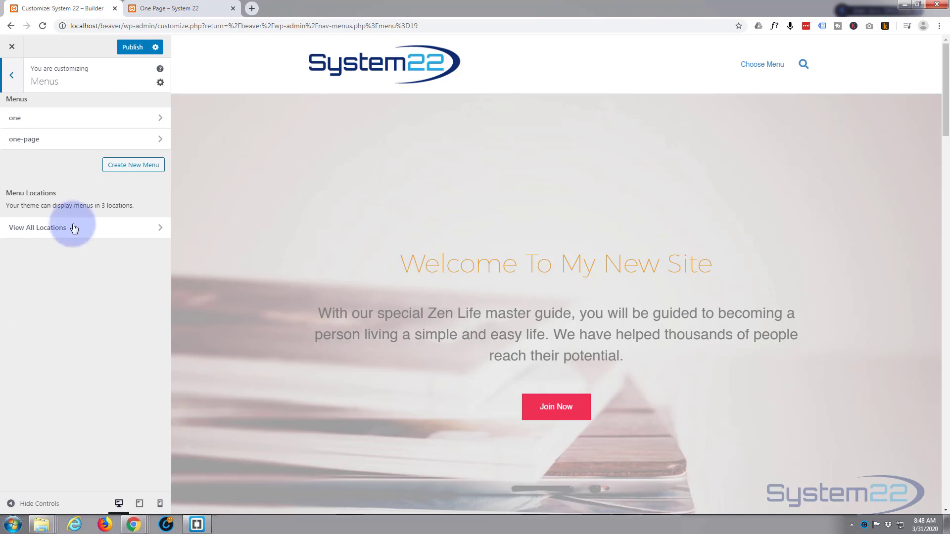
left_click(59, 143)
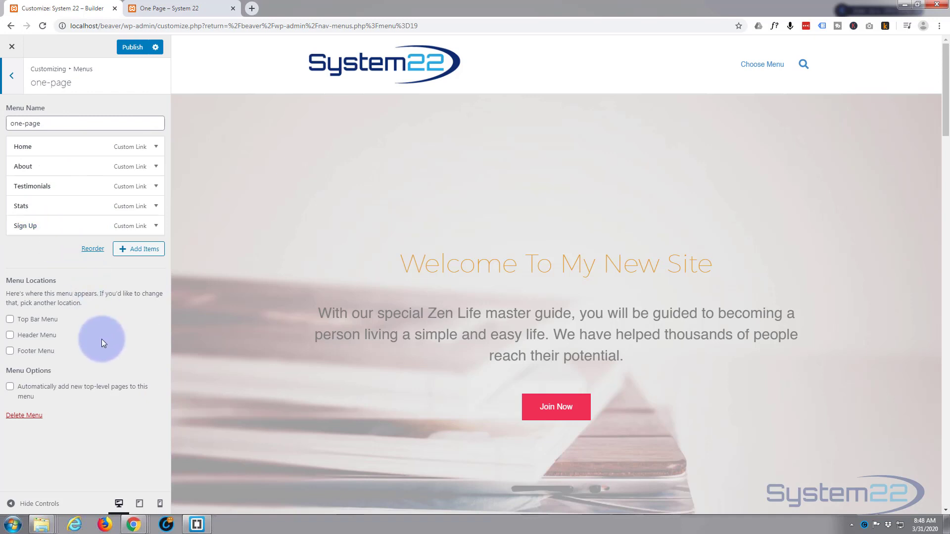
left_click(10, 336)
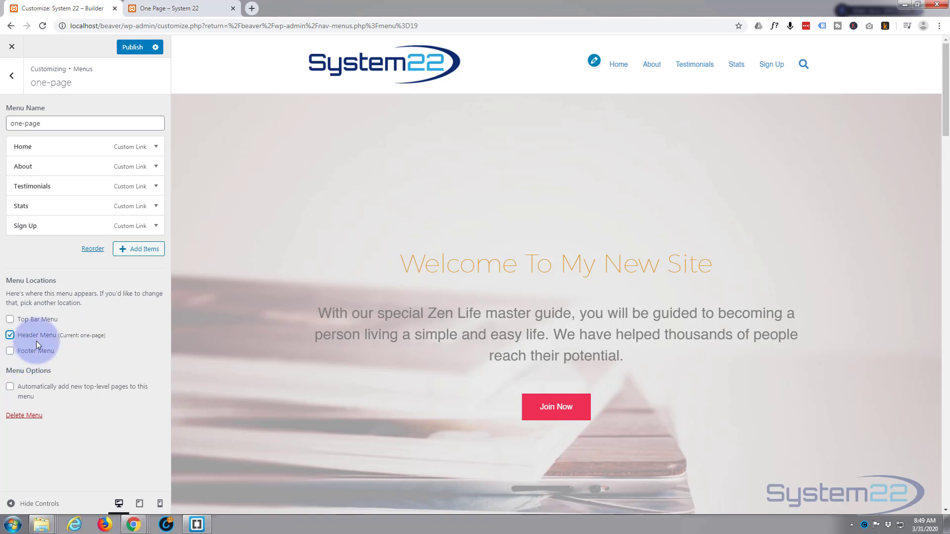
left_click(132, 48)
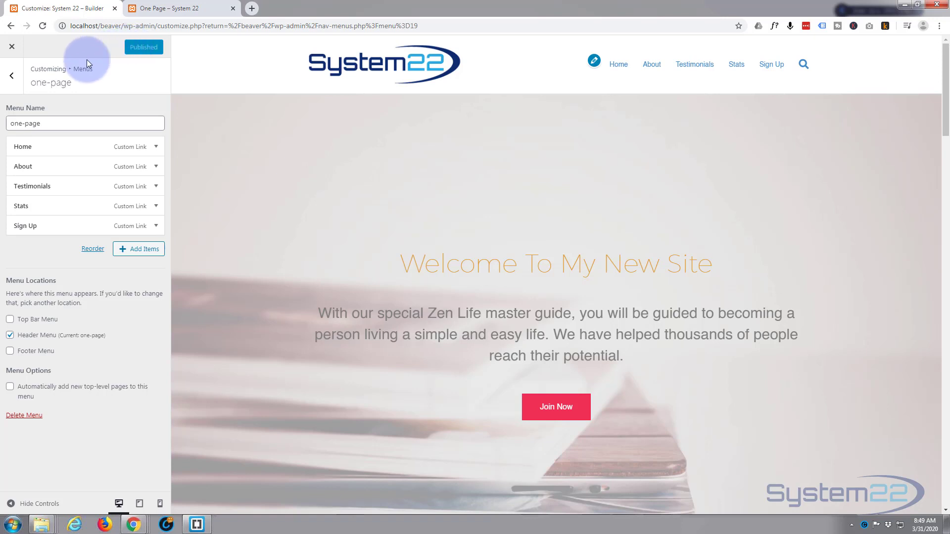
- Close the Customizer and open the live site in a new browser tab
left_click(12, 48)
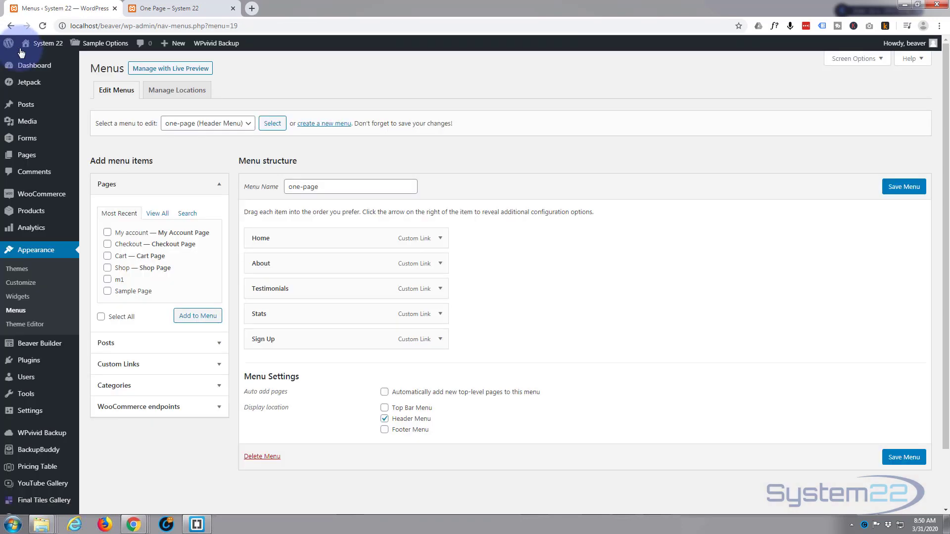
mouse_move(31, 59)
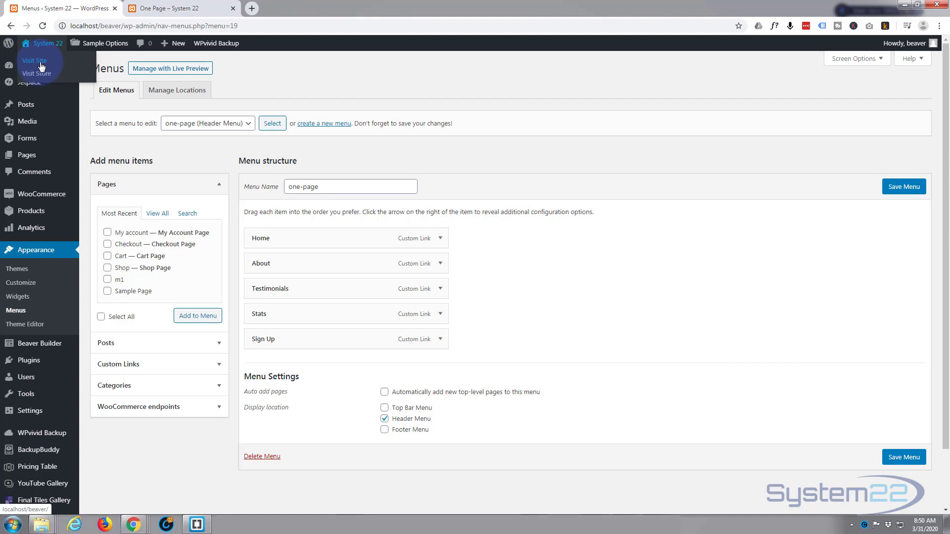
middle_click(31, 62)
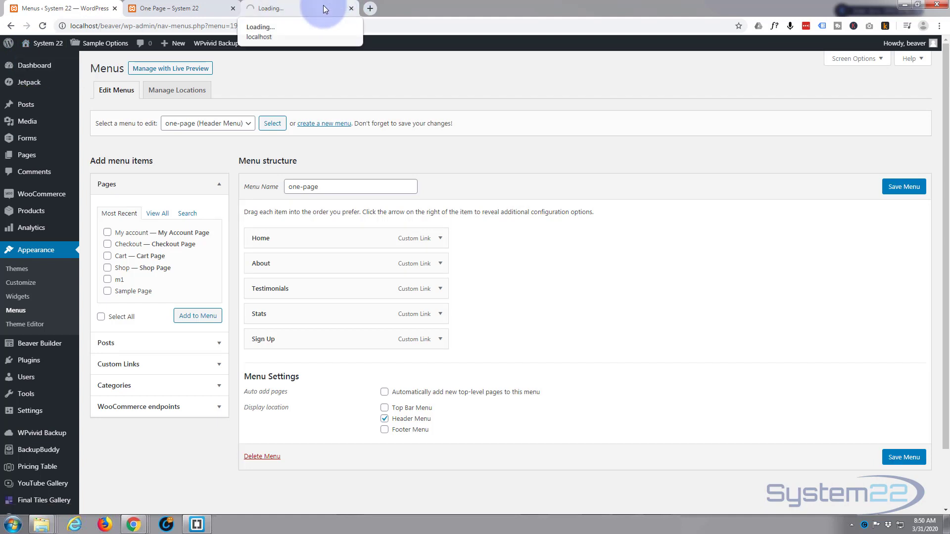
left_click(325, 9)
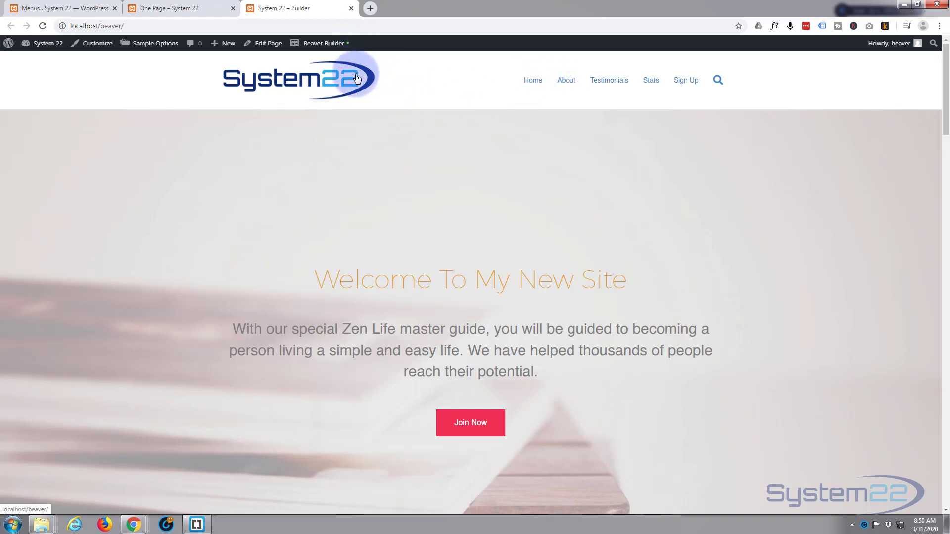
- Test that the About, Testimonials, Stats and Sign Up header links scroll to their sections
left_click(573, 85)
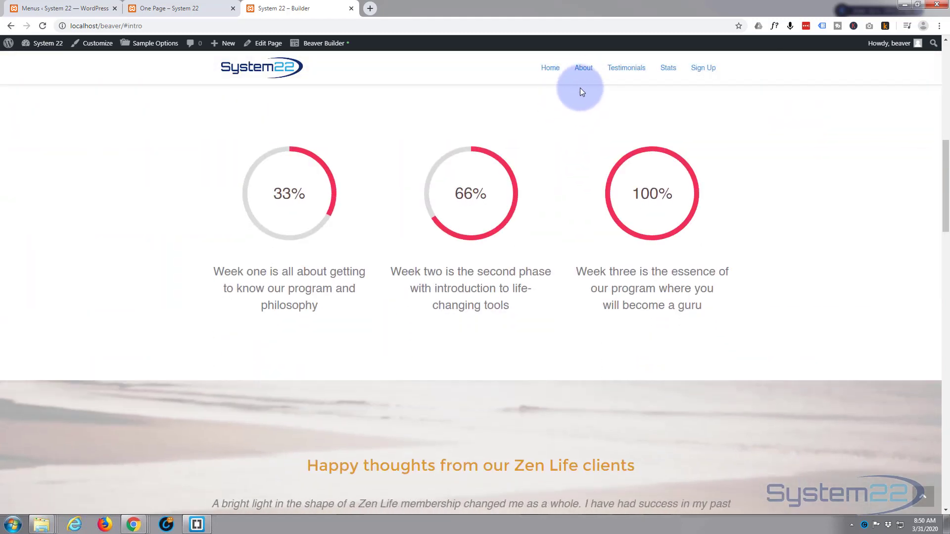
left_click(618, 71)
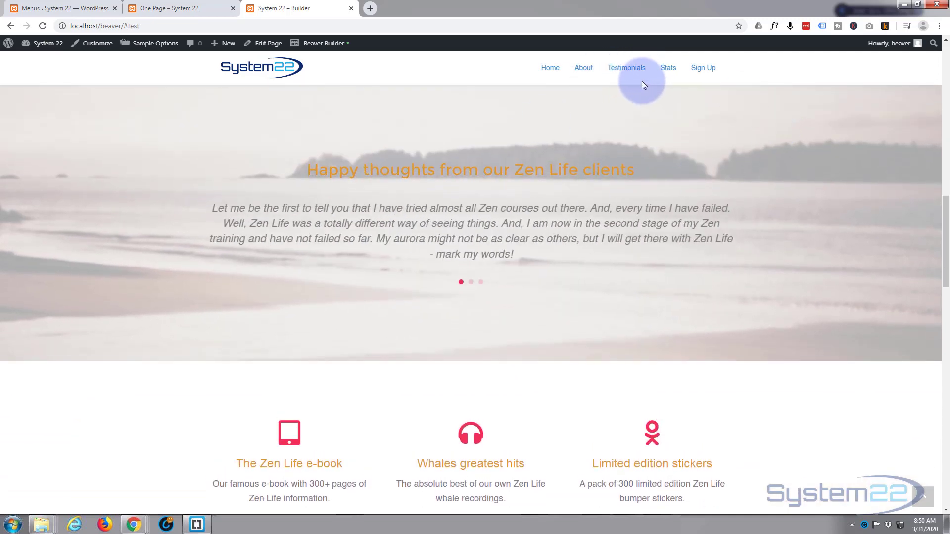
left_click(668, 70)
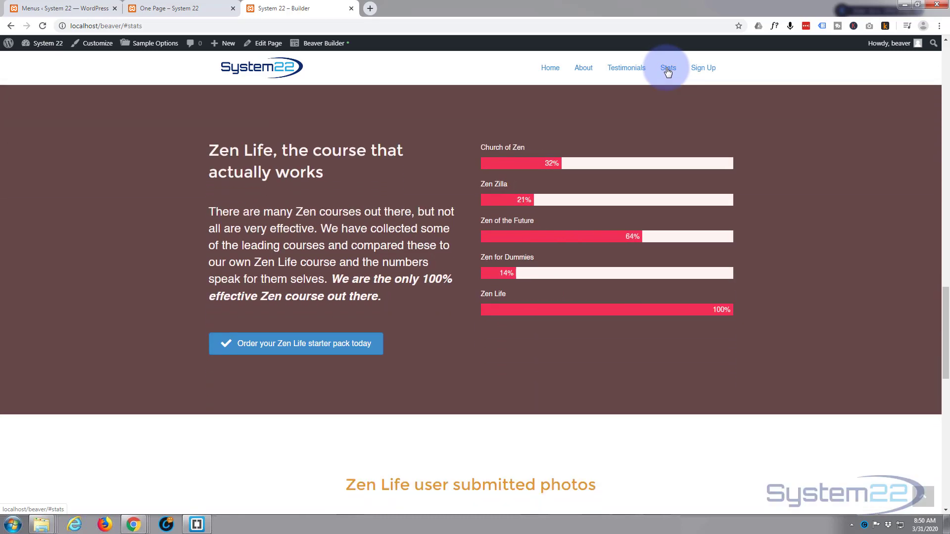
left_click(703, 70)
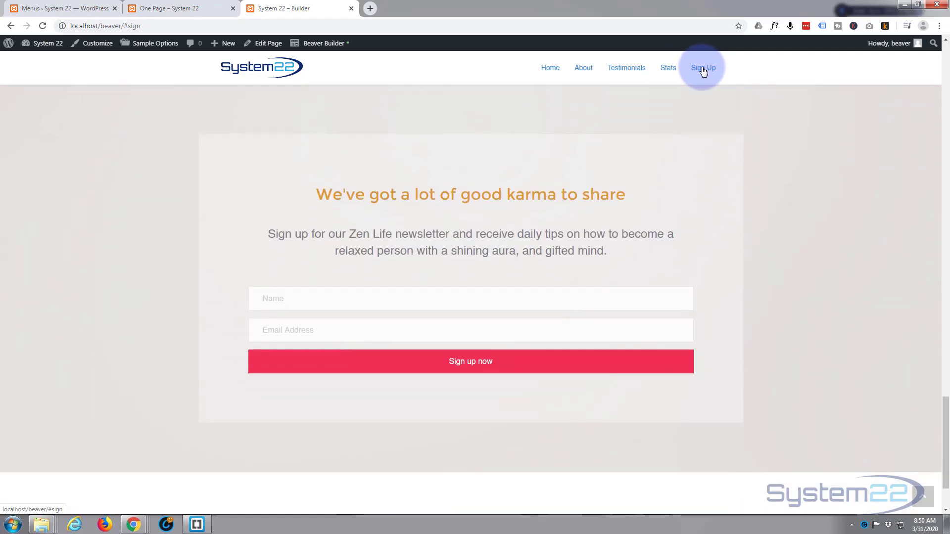
- Check Home returns to the top, Sign Up reaches the form, and the back-to-top arrow works
left_click(549, 70)
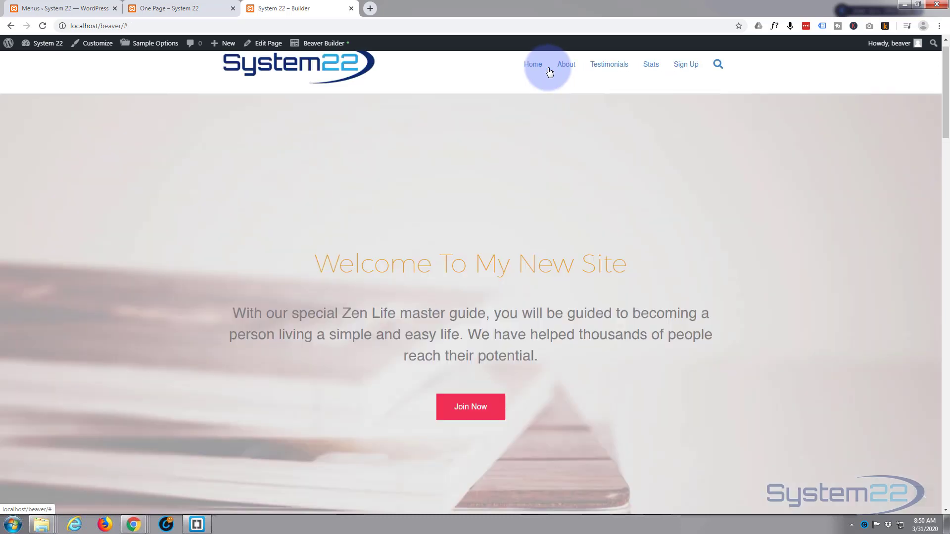
left_click(686, 67)
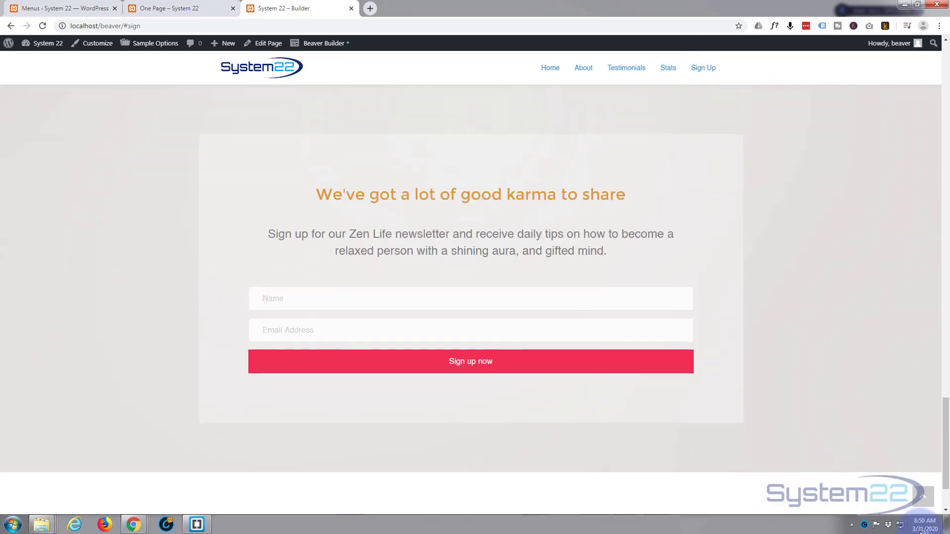
left_click(923, 502)
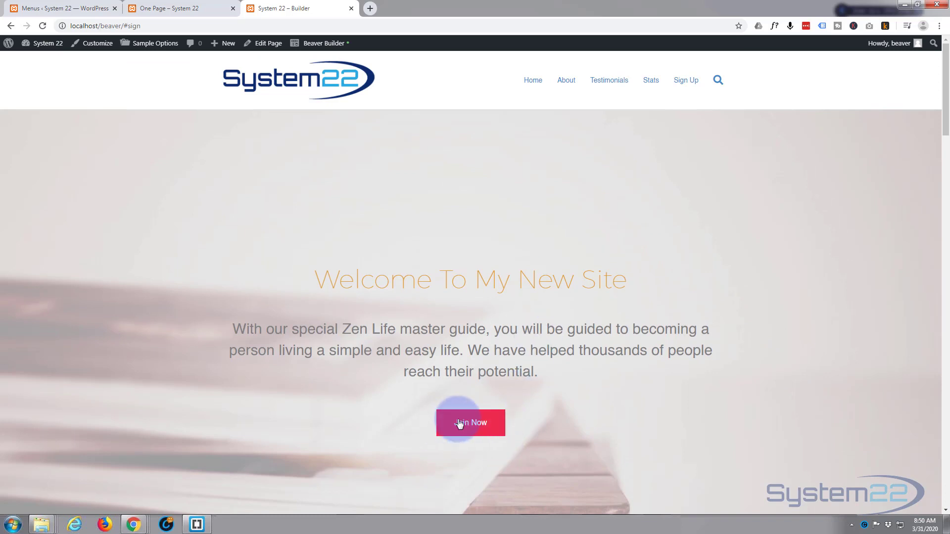
- Verify Join Now jumps to the stats section, then scroll back to the Welcome hero
scroll(381, 418, "down", 1)
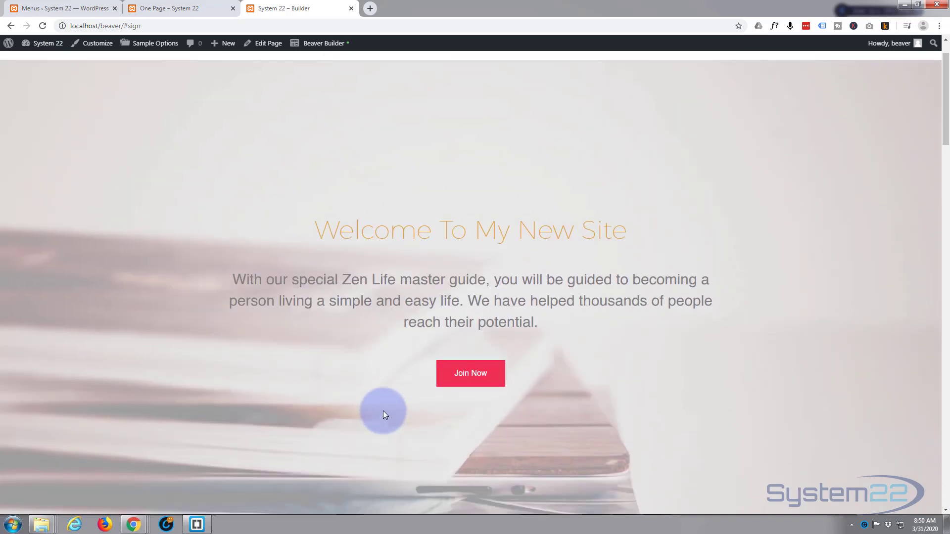
left_click(471, 374)
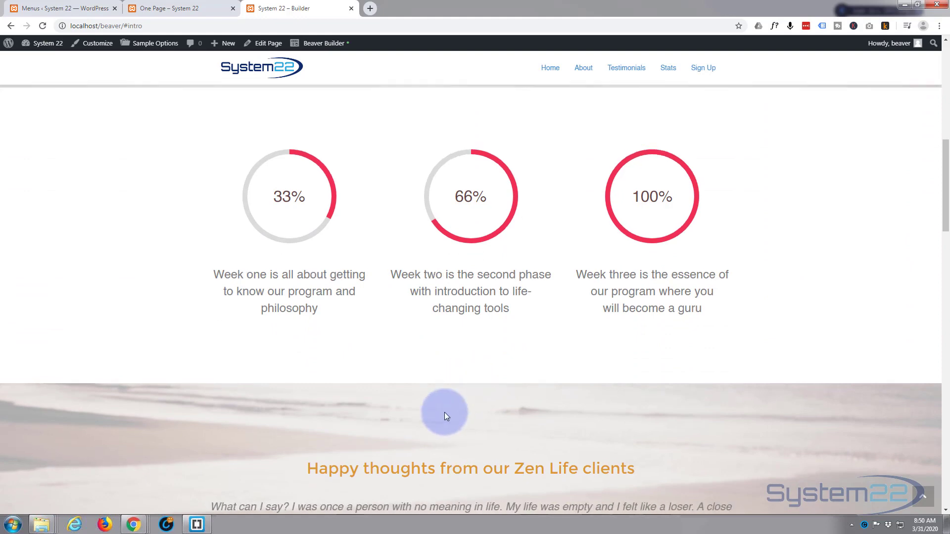
scroll(444, 412, "up", 9)
scroll(446, 418, "up", 1)
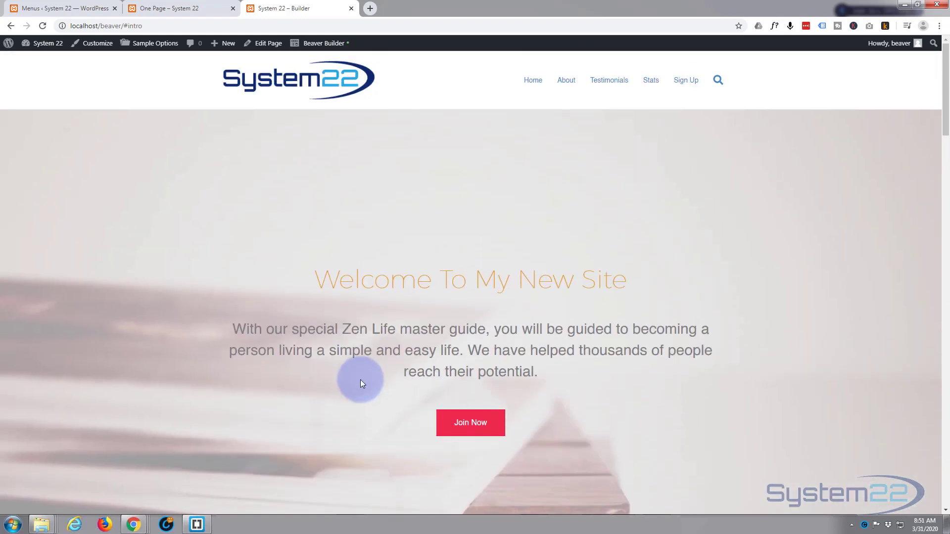